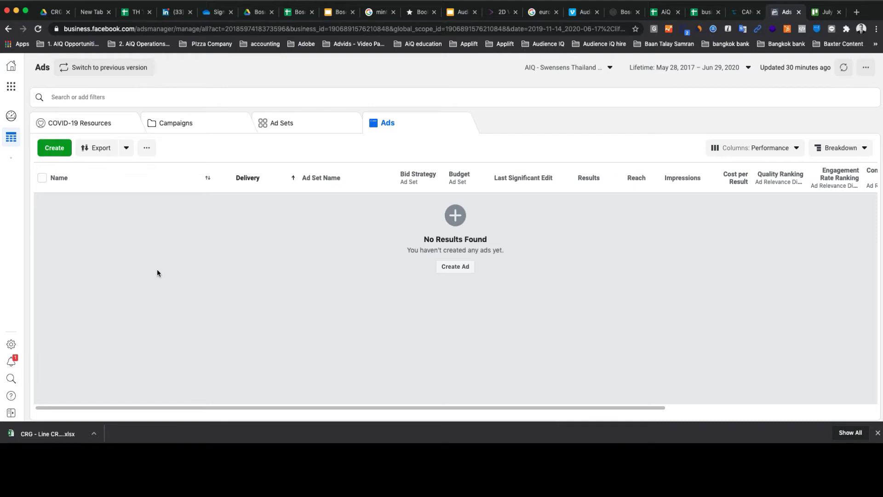
# Start creating a new campaign, and dismiss the flagged-account notice and the downloads bar.
pyautogui.click(53, 148)
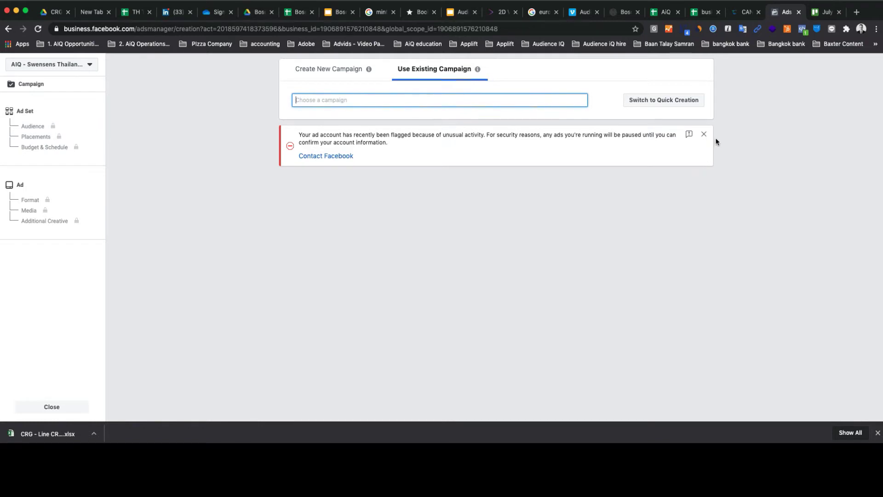
pyautogui.click(313, 70)
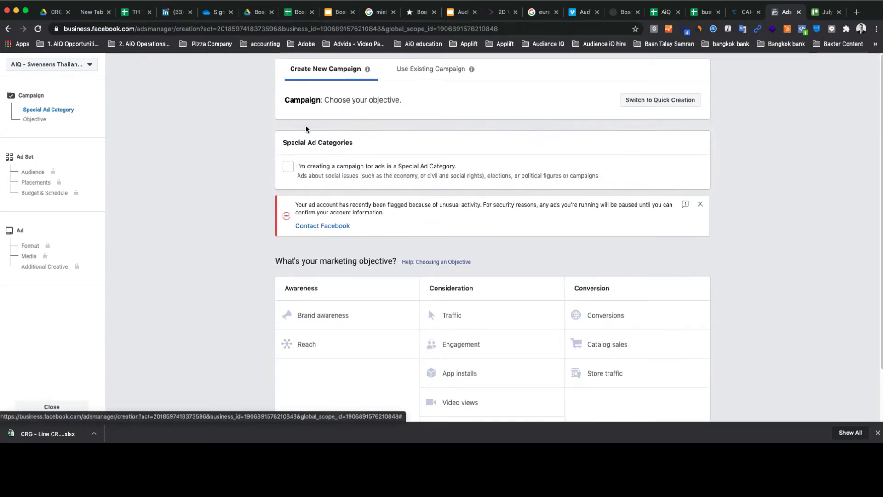
pyautogui.scroll(-1, 773, 266)
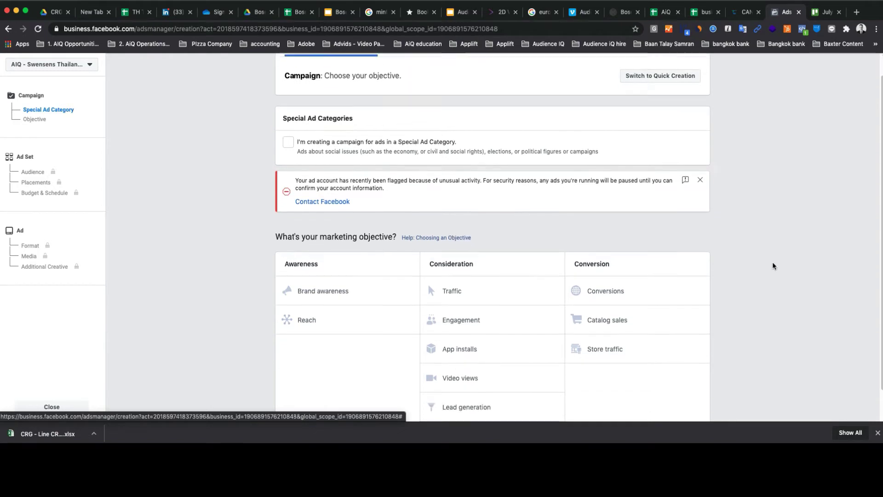
pyautogui.scroll(-1, 772, 266)
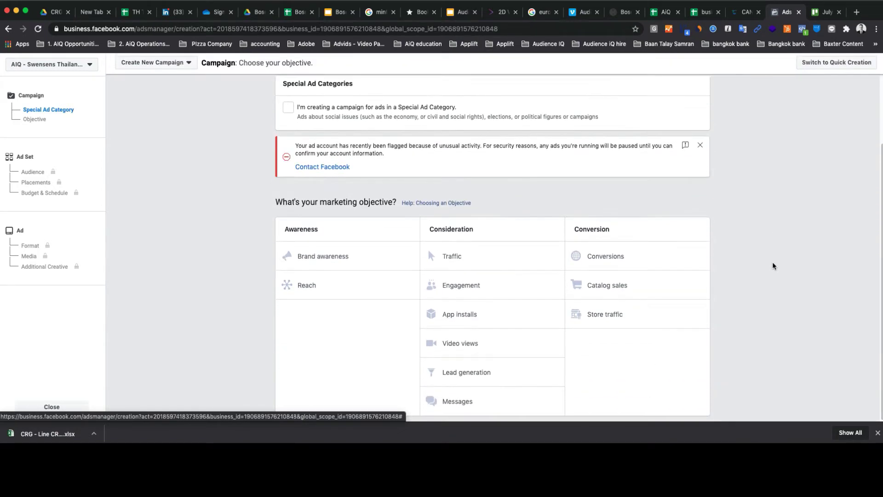
pyautogui.click(700, 156)
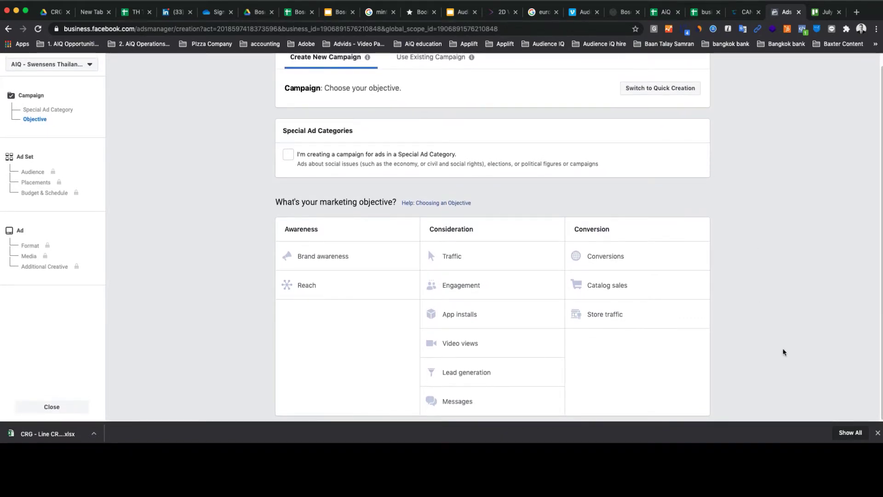
pyautogui.click(878, 433)
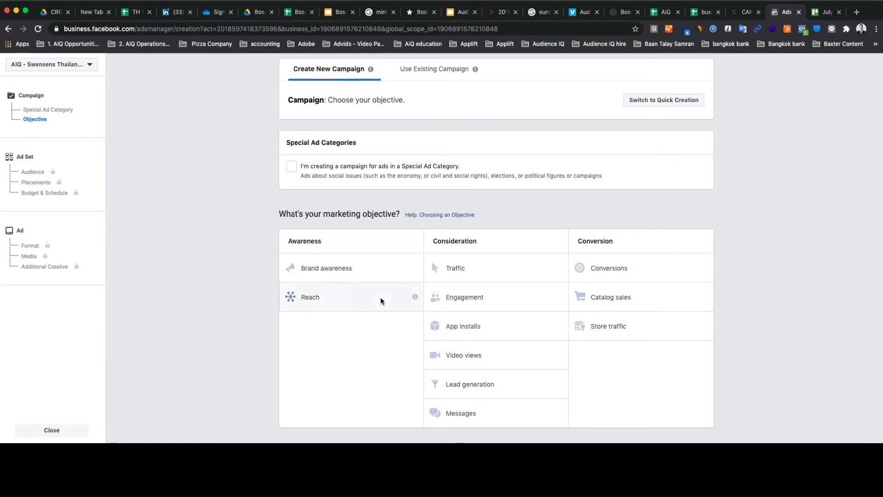
# Read the descriptions of the marketing objectives under Awareness, Consideration and Conversion.
pyautogui.moveTo(415, 270)
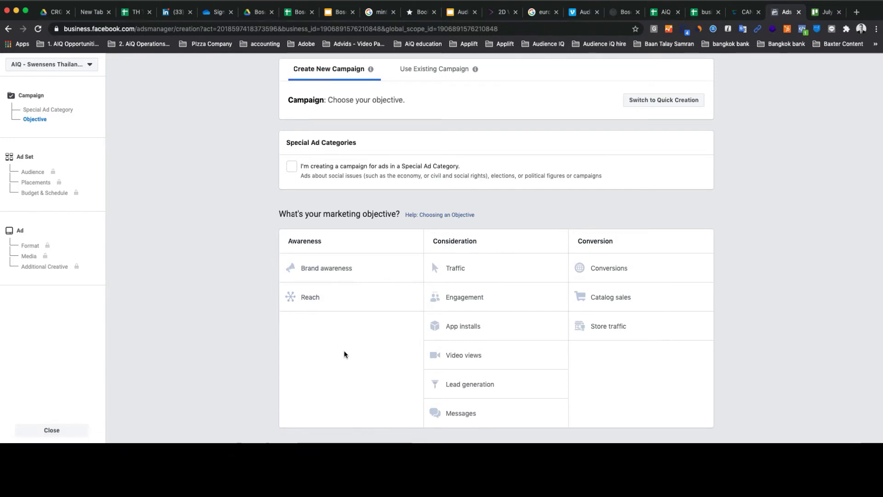
pyautogui.moveTo(415, 298)
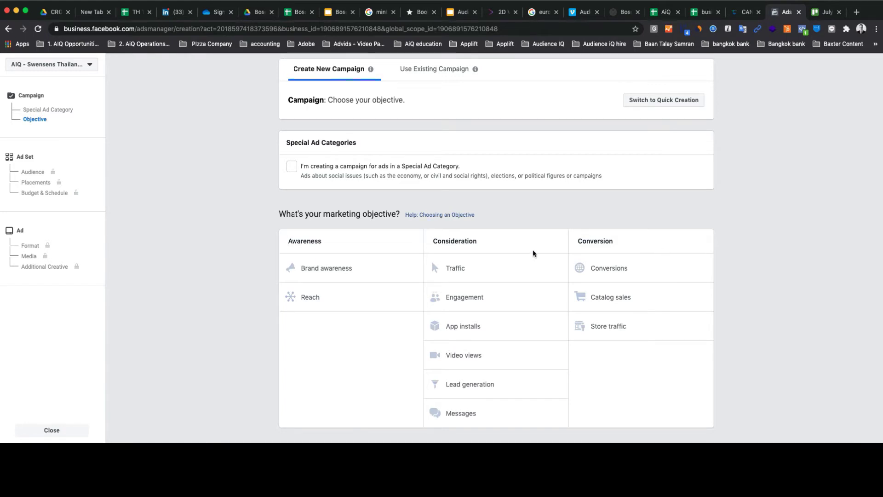
pyautogui.moveTo(560, 268)
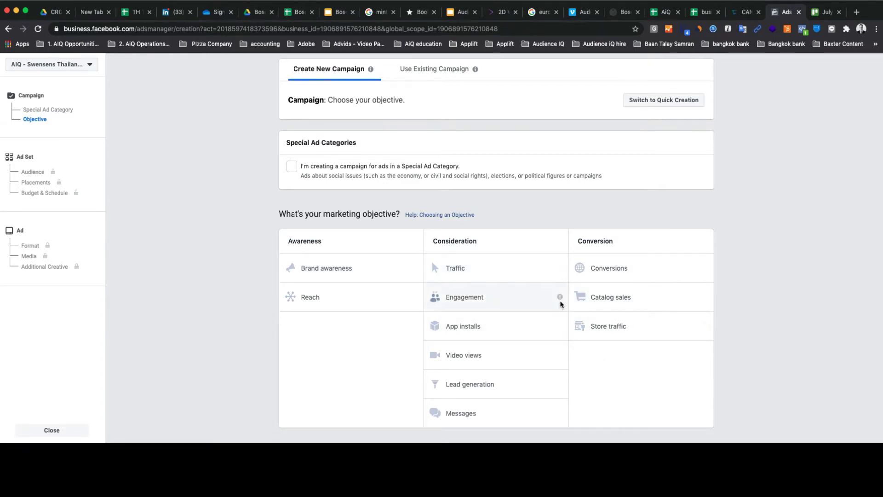
pyautogui.moveTo(561, 298)
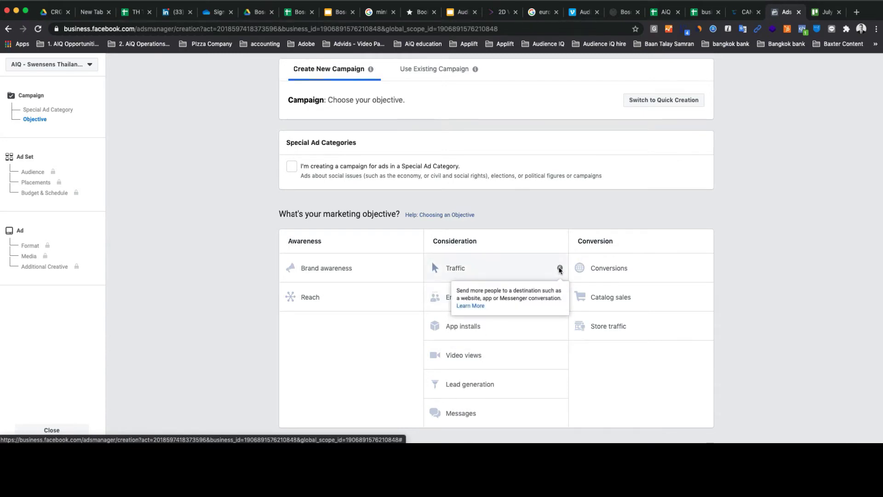
pyautogui.press('super+equal')
pyautogui.press('super+equal')
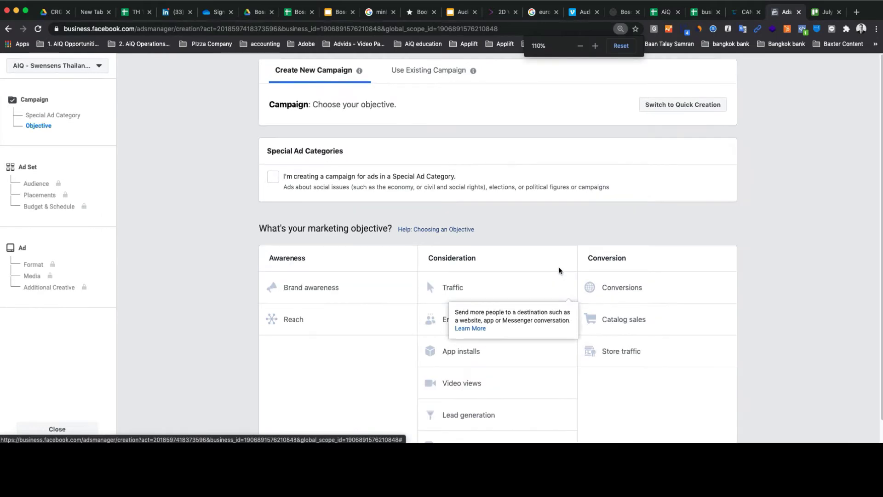
pyautogui.scroll(-3, 559, 269)
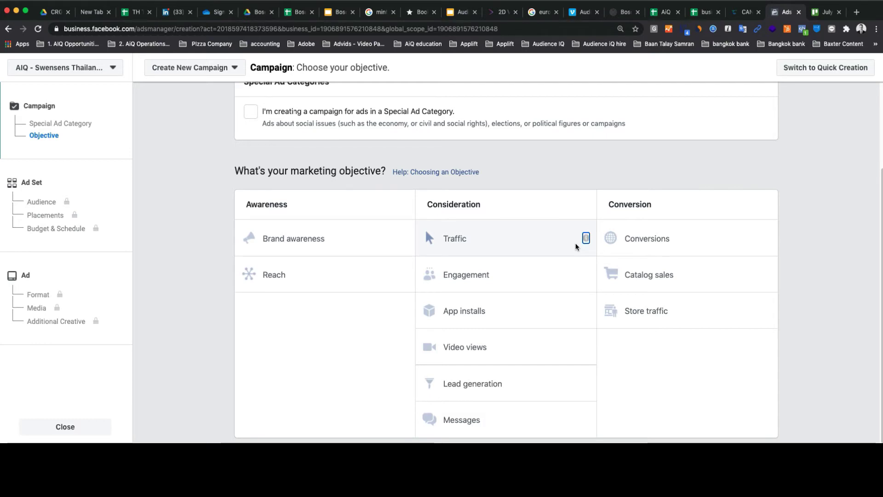
pyautogui.moveTo(587, 240)
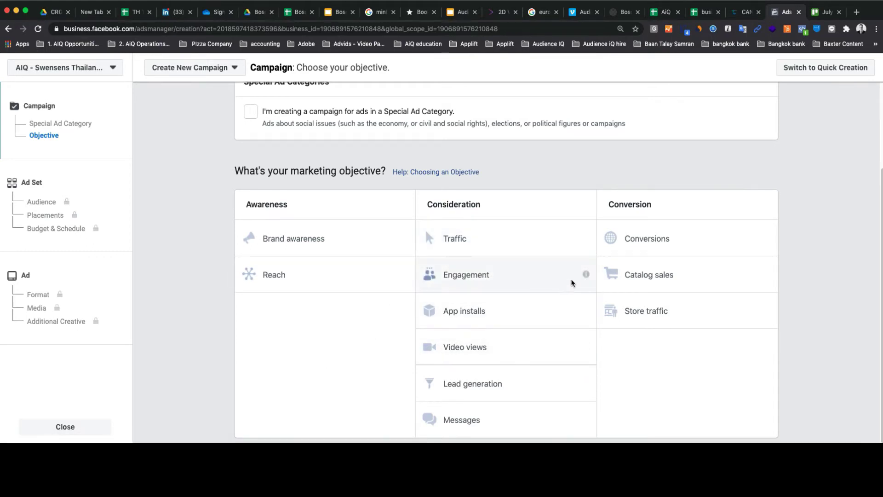
pyautogui.moveTo(586, 276)
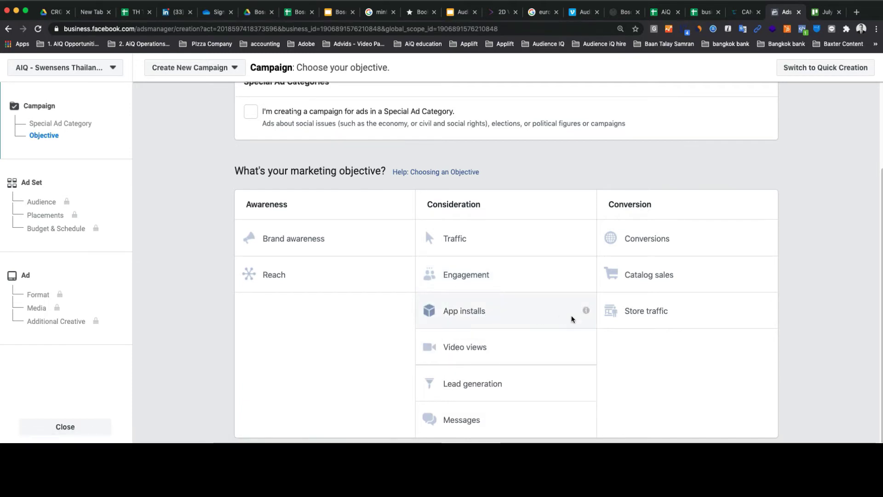
pyautogui.moveTo(586, 312)
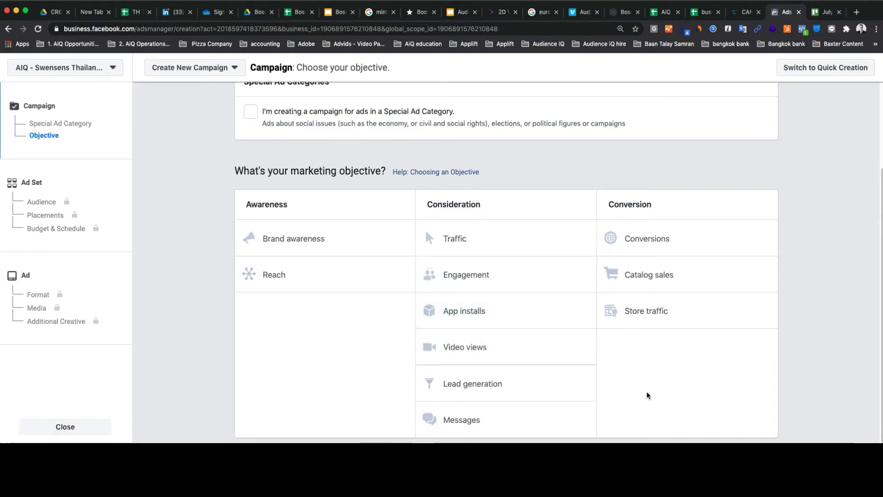
pyautogui.moveTo(586, 347)
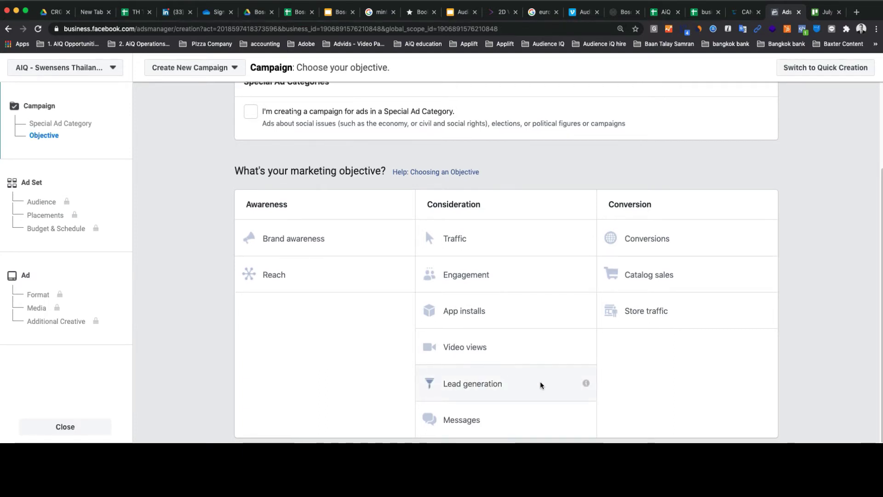
pyautogui.moveTo(586, 384)
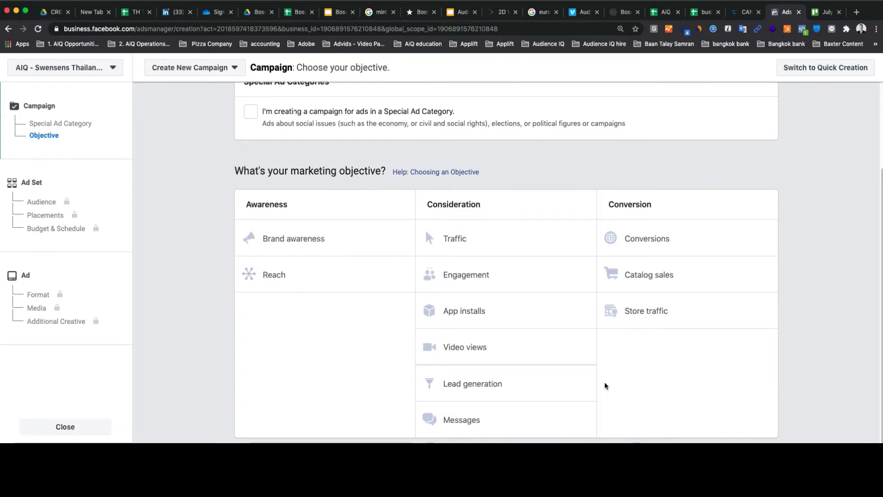
pyautogui.moveTo(584, 383)
pyautogui.moveTo(584, 419)
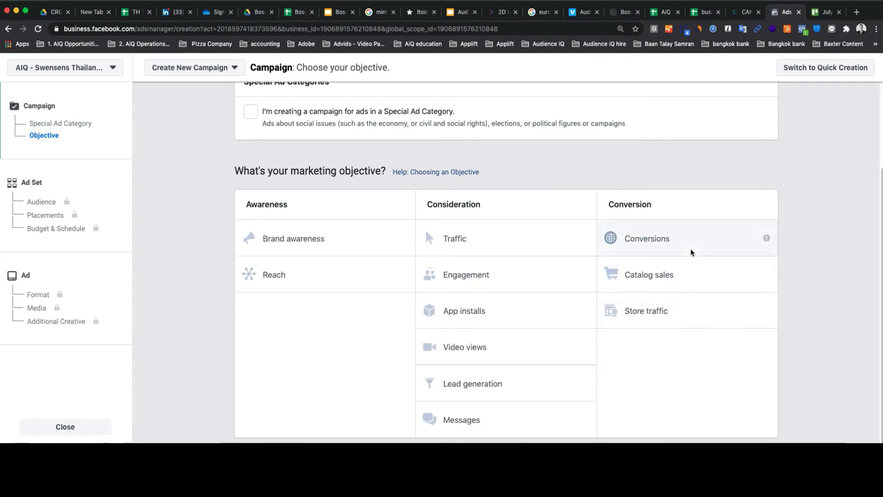
pyautogui.moveTo(766, 239)
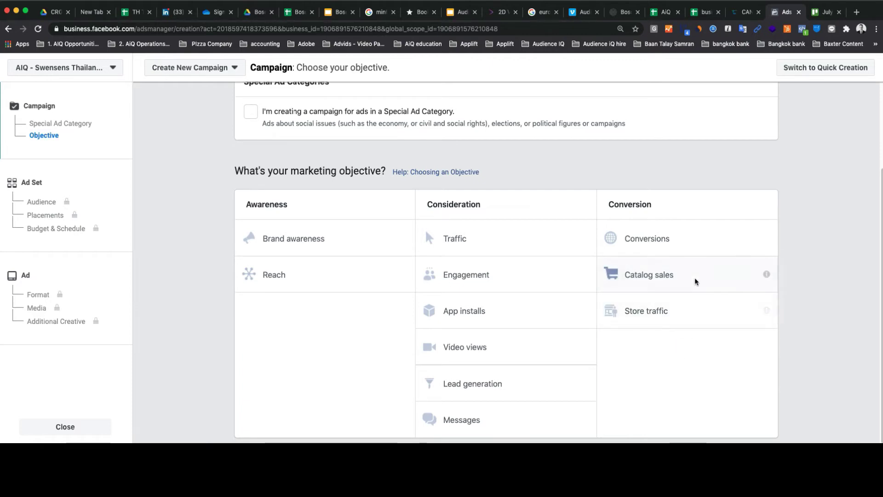
pyautogui.moveTo(767, 276)
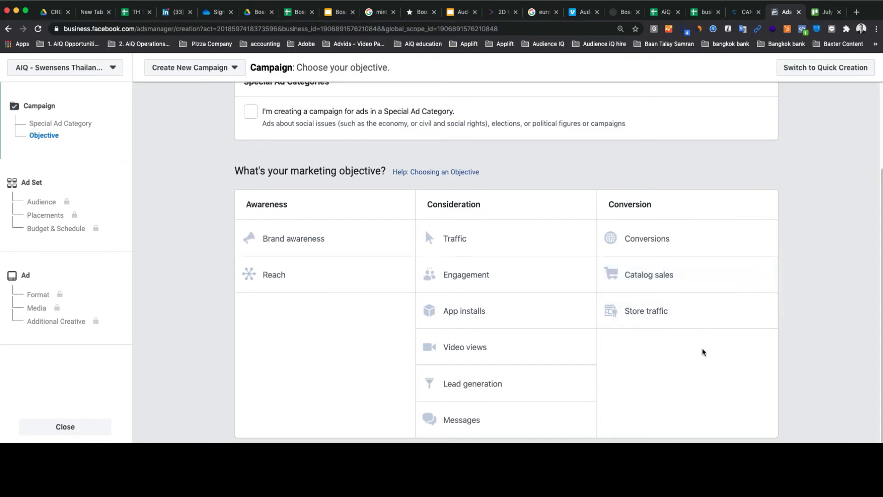
pyautogui.moveTo(767, 311)
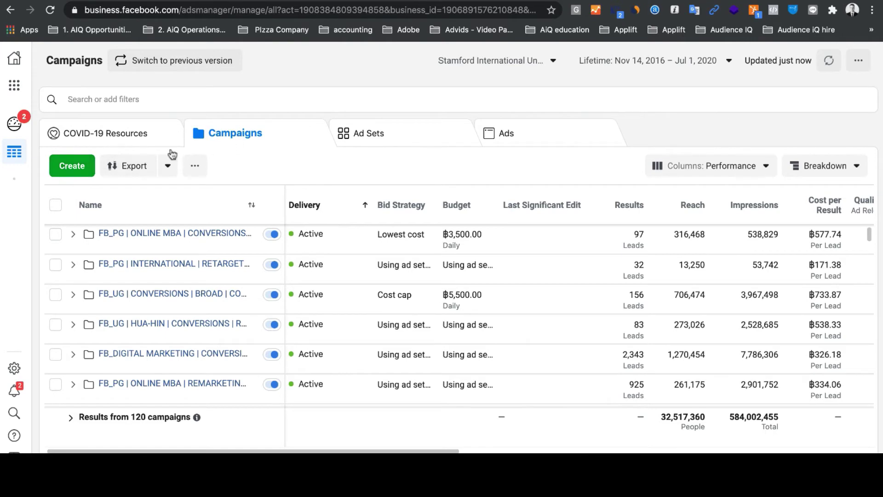
# Create a new campaign in the Stamford International account with the Reach objective and continue to its ad set settings.
pyautogui.click(73, 167)
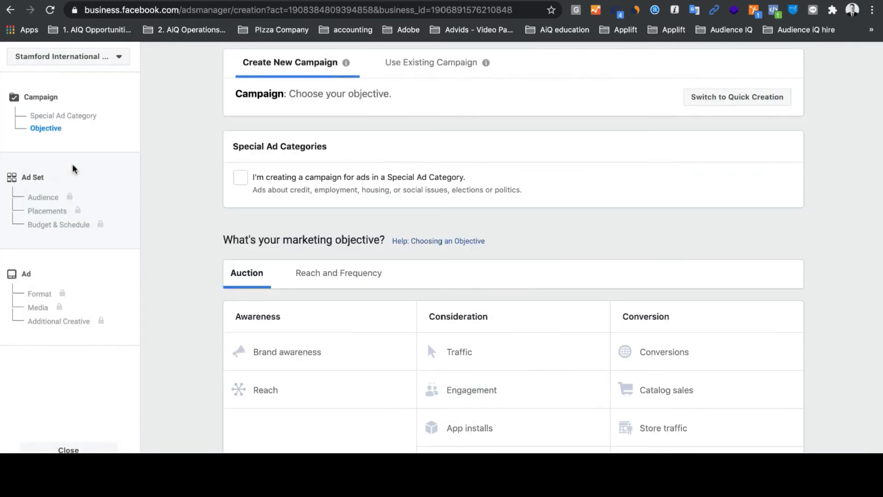
pyautogui.scroll(-3, 818, 302)
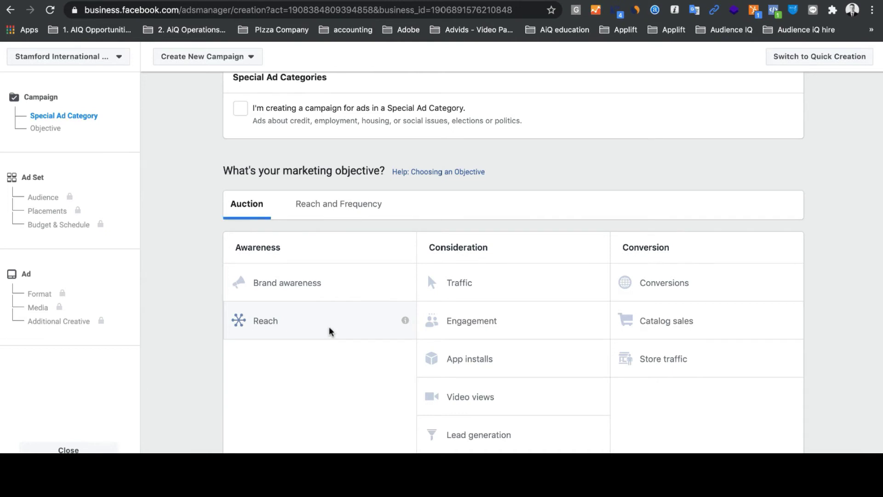
pyautogui.scroll(-1, 492, 276)
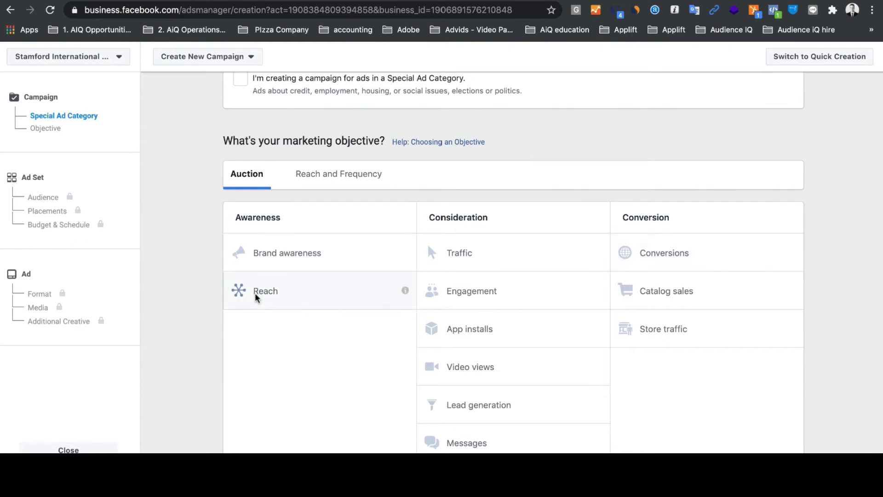
pyautogui.moveTo(404, 291)
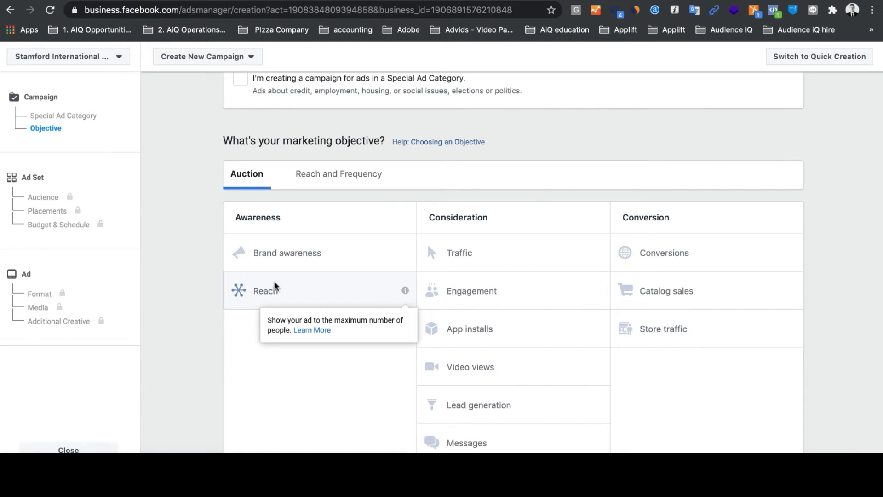
pyautogui.click(265, 296)
pyautogui.scroll(-4, 263, 297)
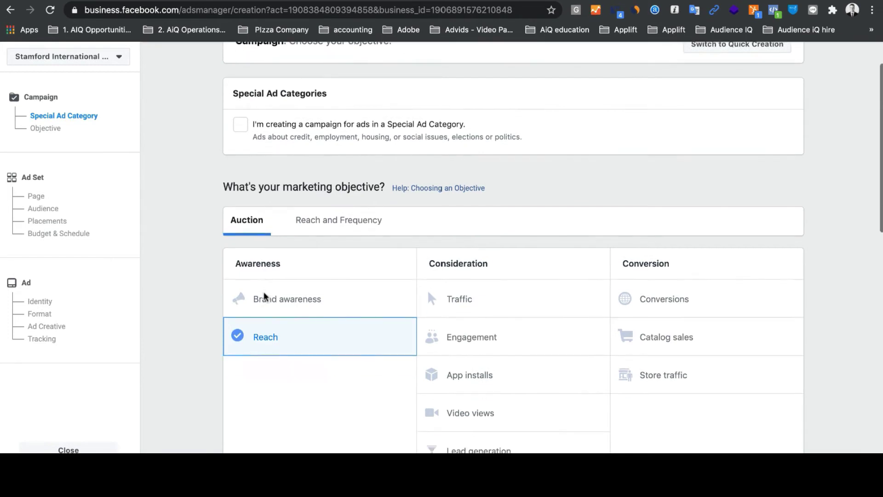
pyautogui.scroll(-8, 264, 296)
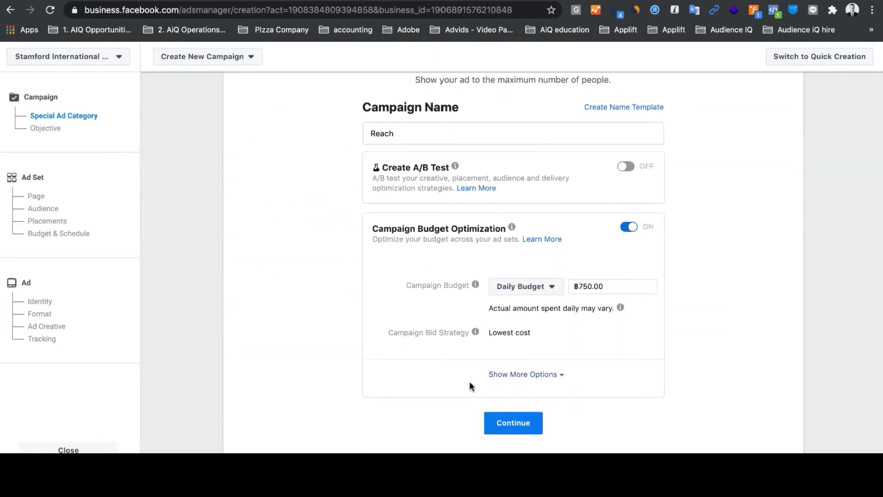
pyautogui.click(519, 427)
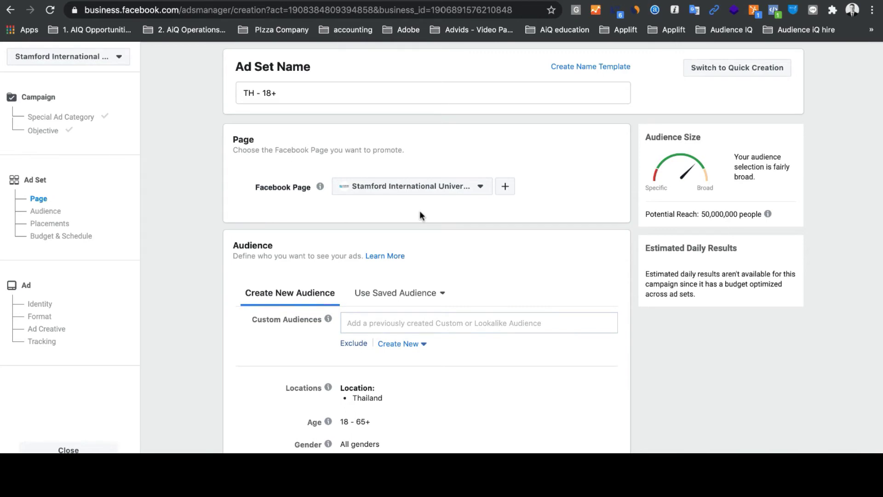
# Set the ad set audience's age range to 17–19.
pyautogui.scroll(-2, 419, 211)
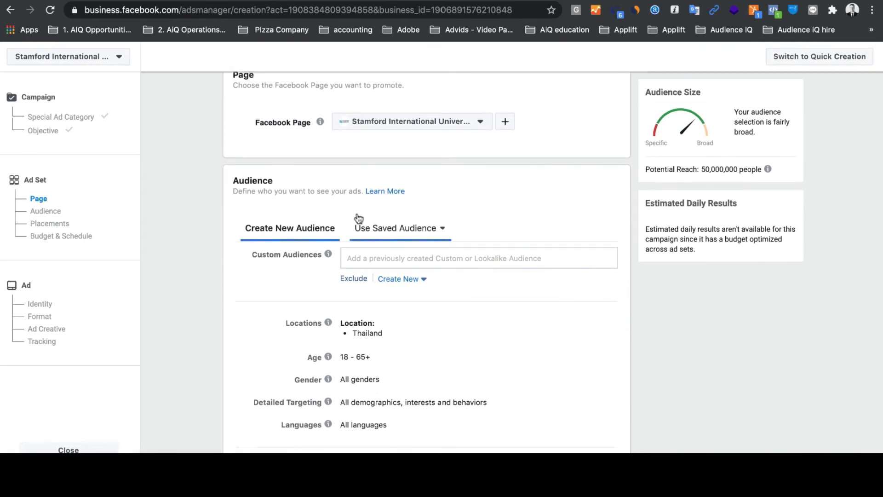
pyautogui.scroll(-1, 355, 218)
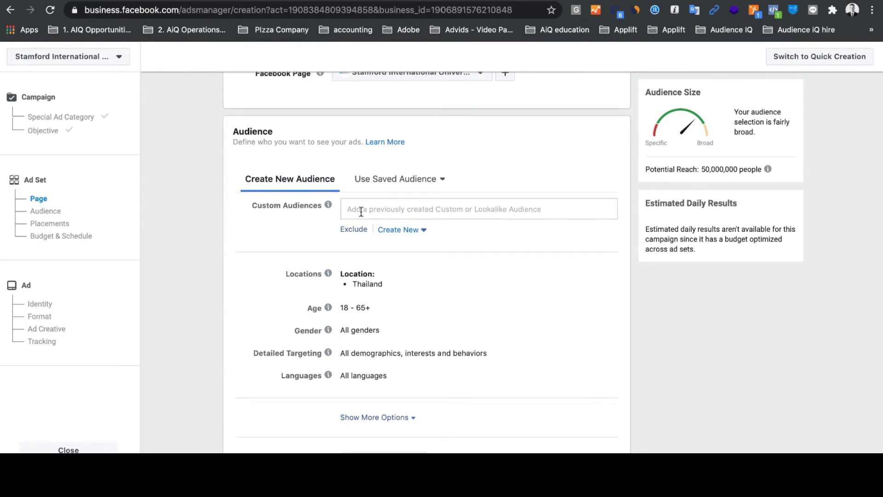
pyautogui.scroll(-2, 361, 212)
pyautogui.scroll(-3, 410, 211)
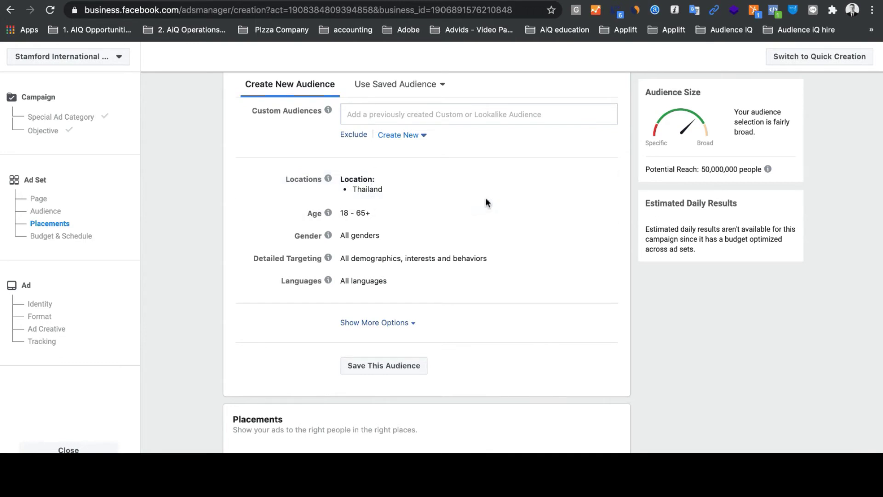
pyautogui.click(597, 214)
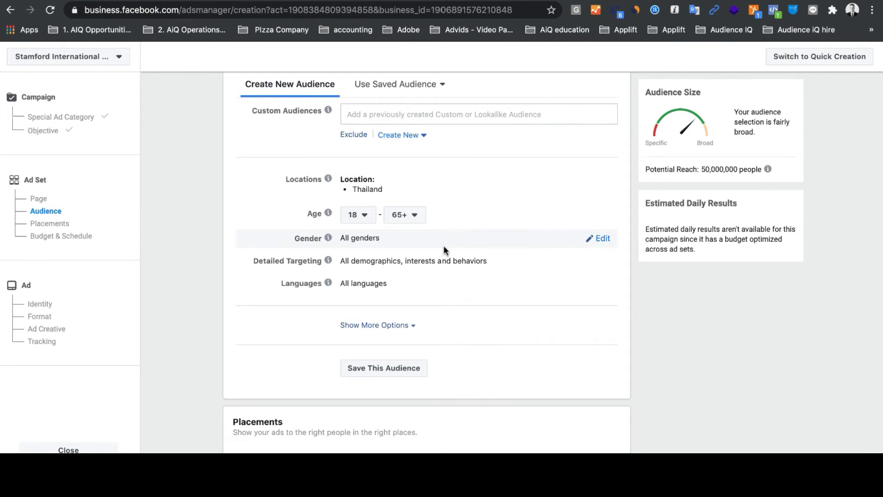
pyautogui.click(358, 215)
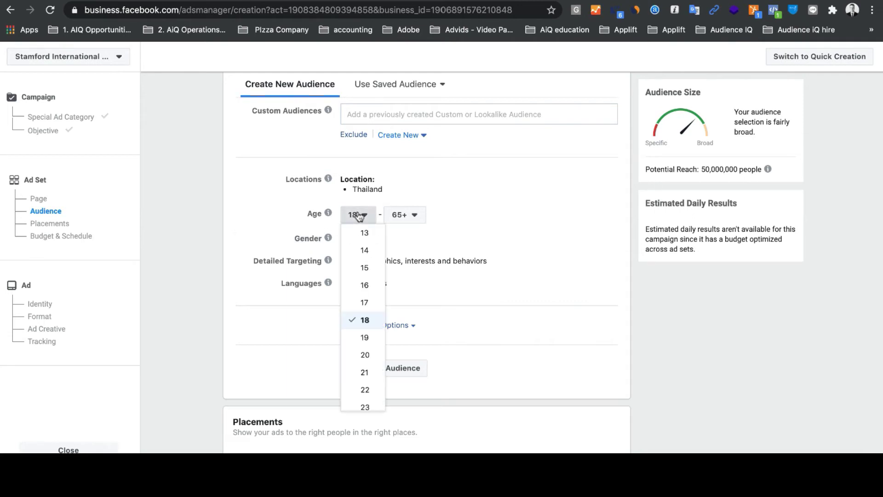
pyautogui.scroll(-4, 374, 276)
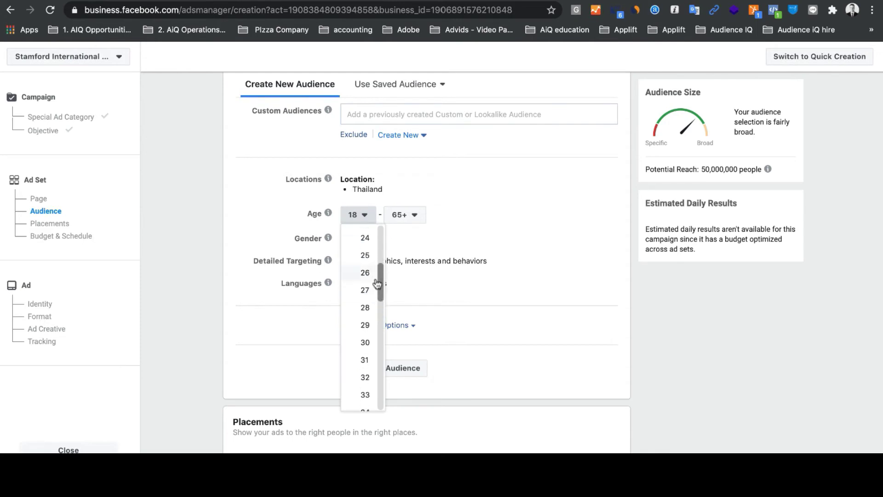
pyautogui.scroll(5, 363, 282)
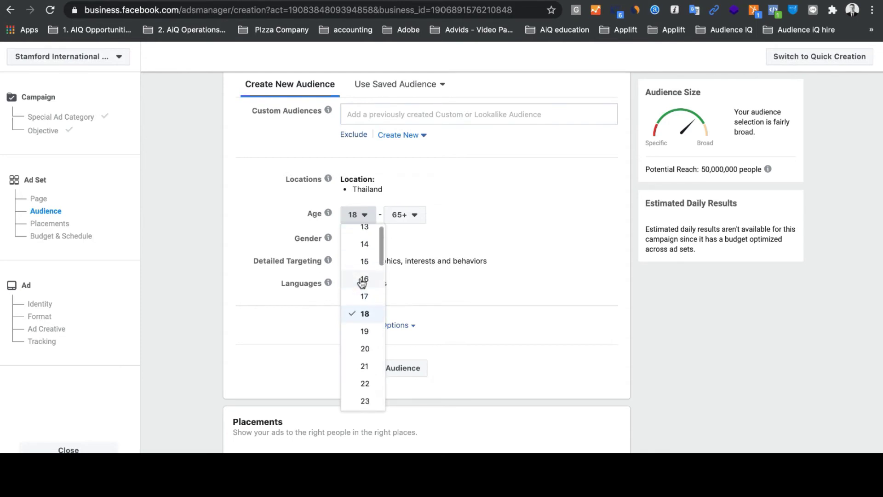
pyautogui.click(365, 296)
pyautogui.click(407, 216)
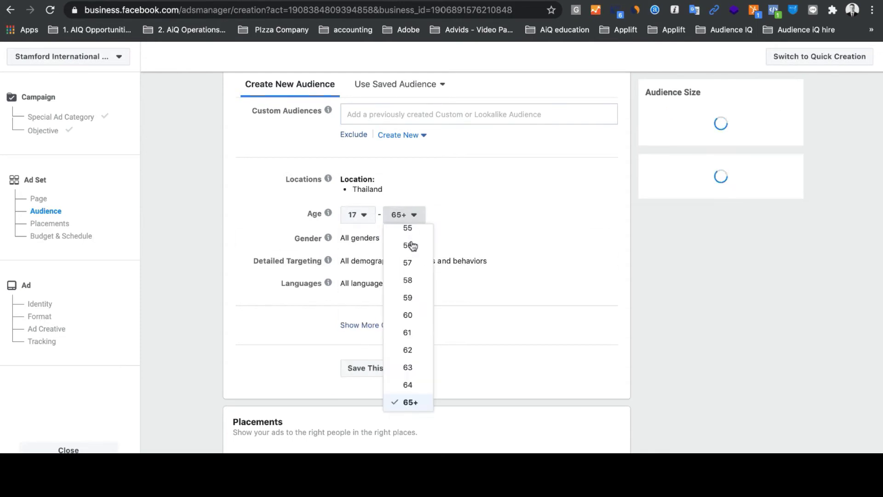
pyautogui.scroll(10, 420, 292)
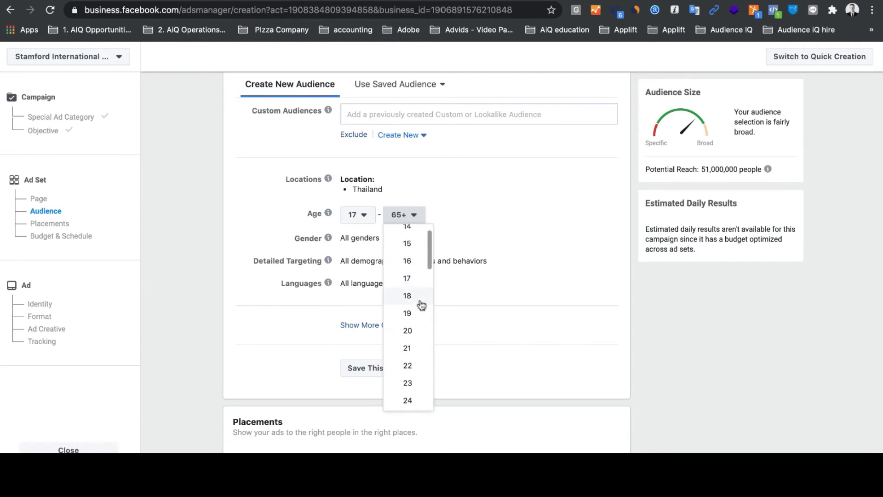
pyautogui.click(418, 312)
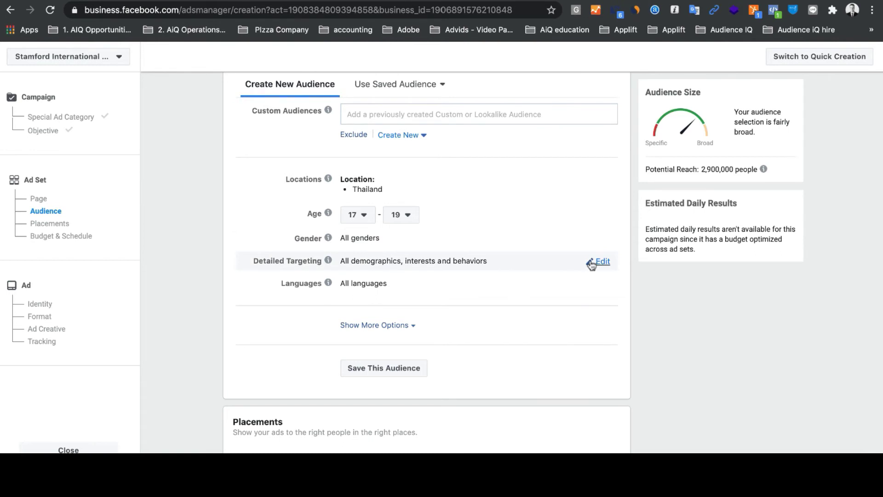
# Add the Bachelor's degree interest to the detailed targeting and check how the potential reach is estimated.
pyautogui.click(600, 261)
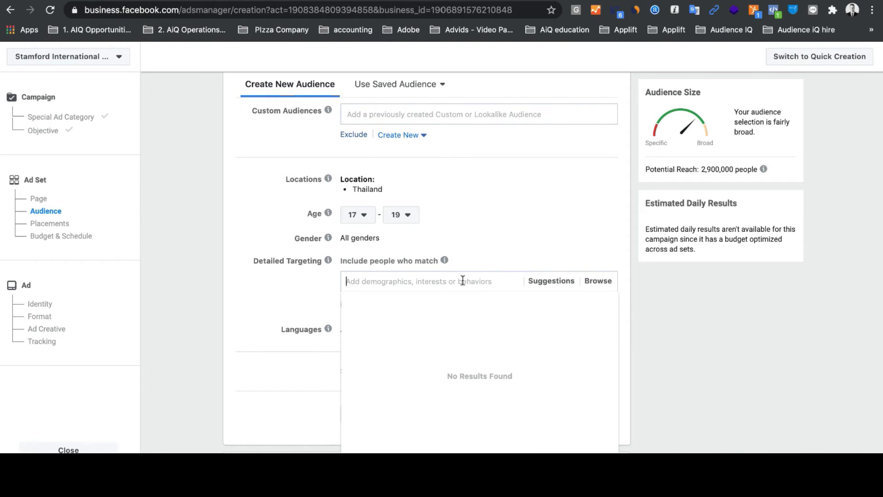
pyautogui.write('ba')
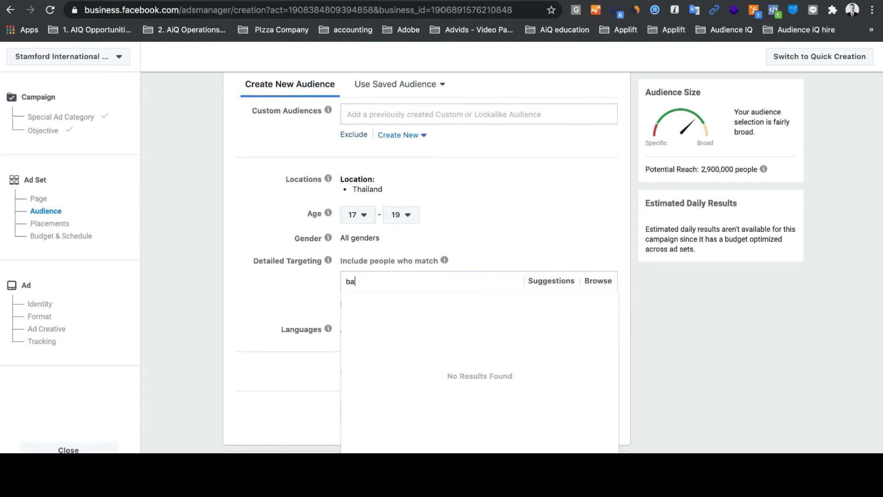
pyautogui.write('chelor')
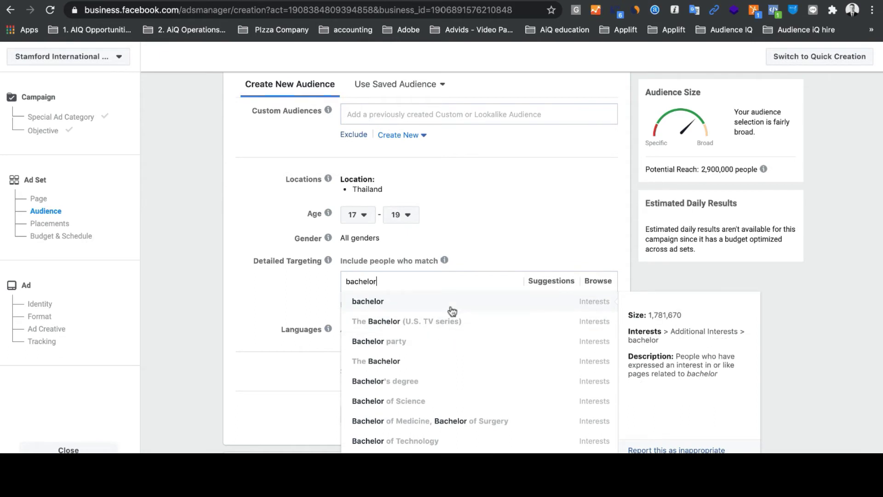
pyautogui.click(394, 382)
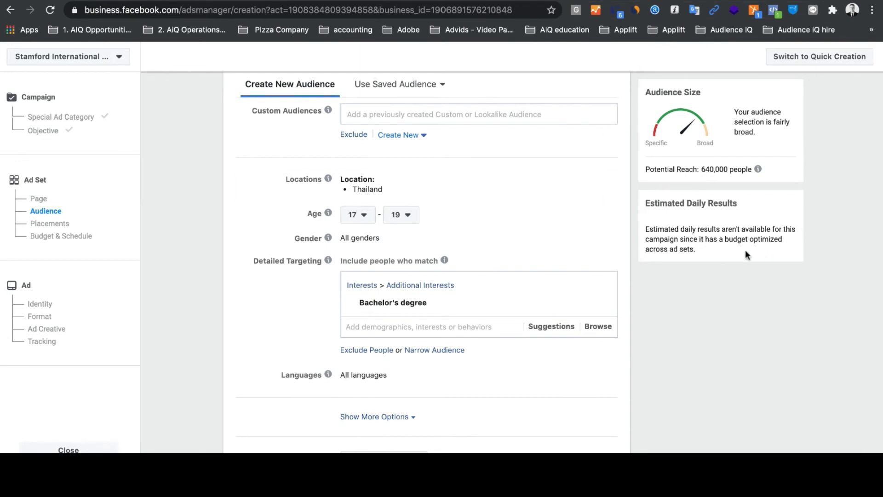
pyautogui.tripleClick(704, 173)
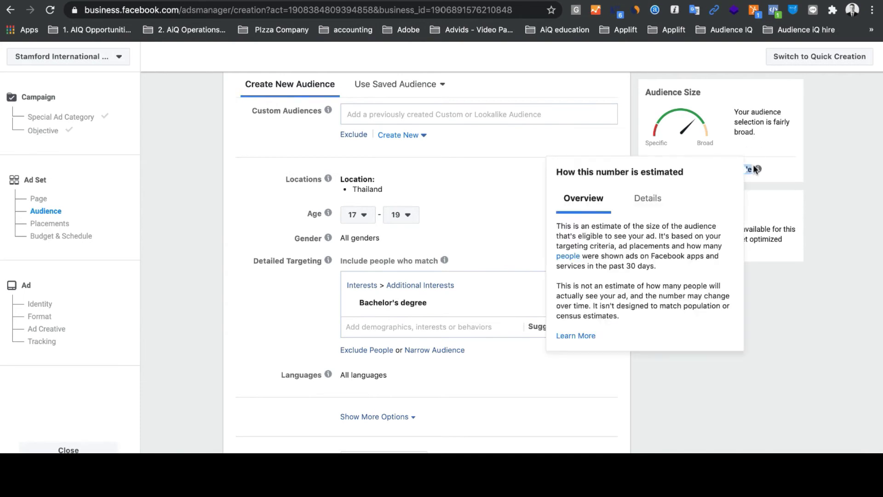
pyautogui.click(789, 180)
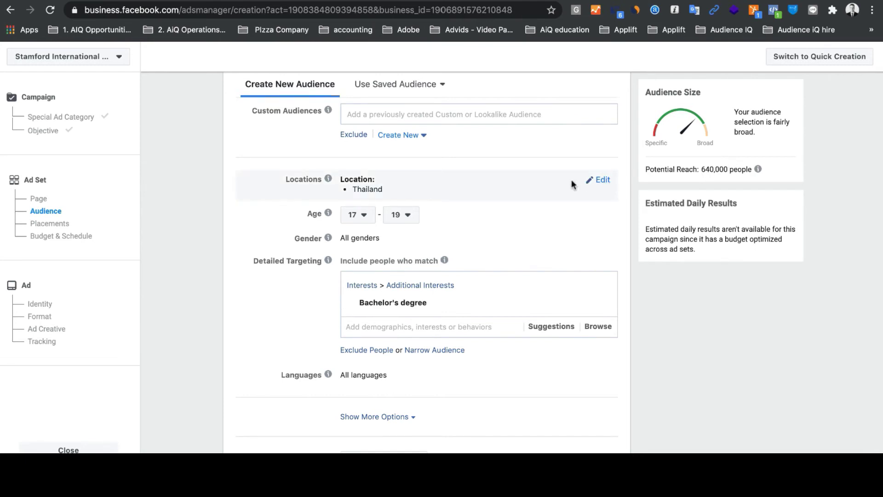
# Browse the Demographics targeting categories and examine the Education options, especially the education levels.
pyautogui.click(597, 327)
pyautogui.scroll(-3, 601, 331)
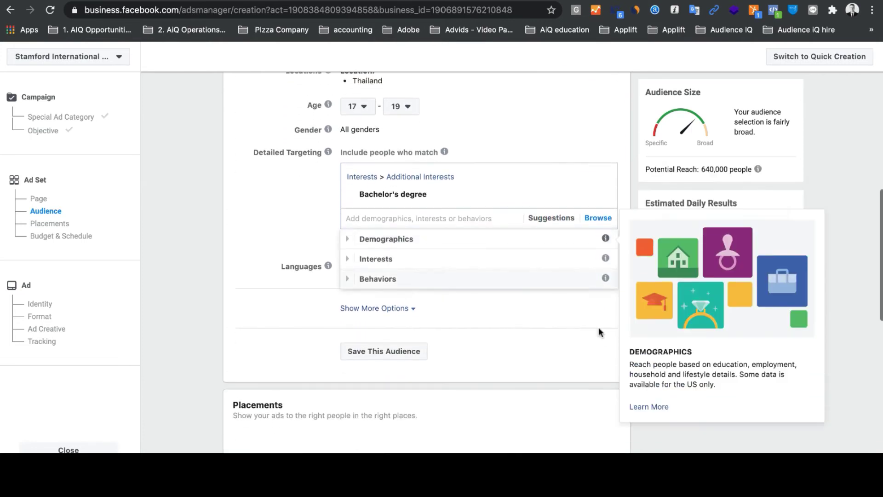
pyautogui.click(353, 240)
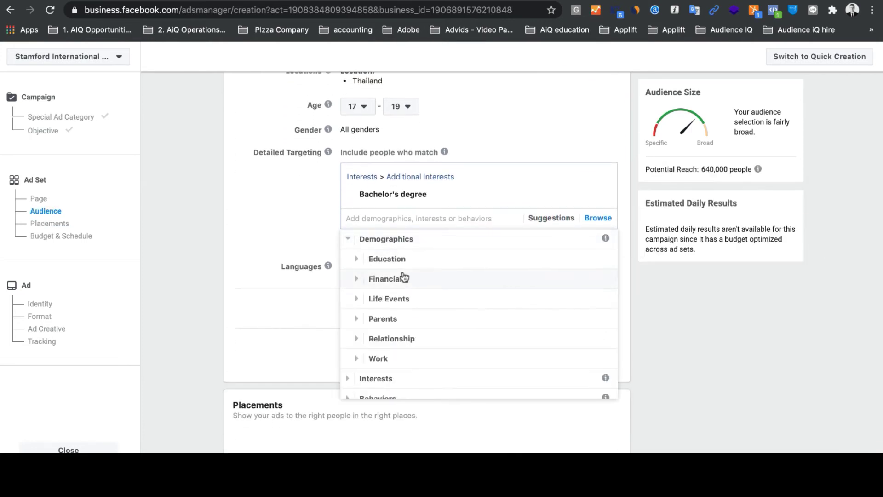
pyautogui.click(361, 259)
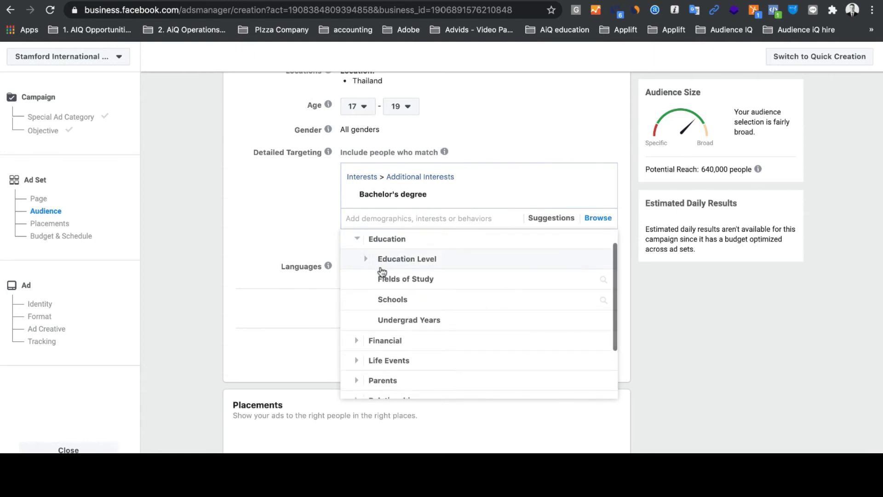
pyautogui.click(372, 264)
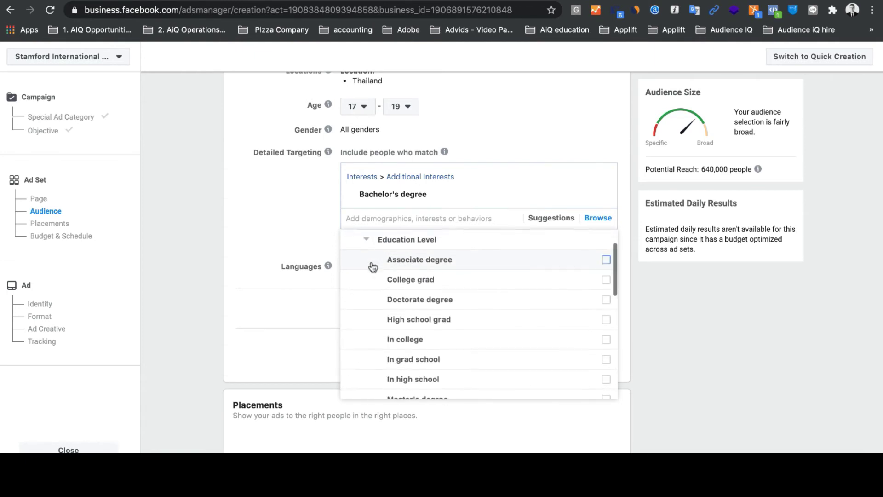
pyautogui.moveTo(409, 278)
pyautogui.scroll(-1, 409, 278)
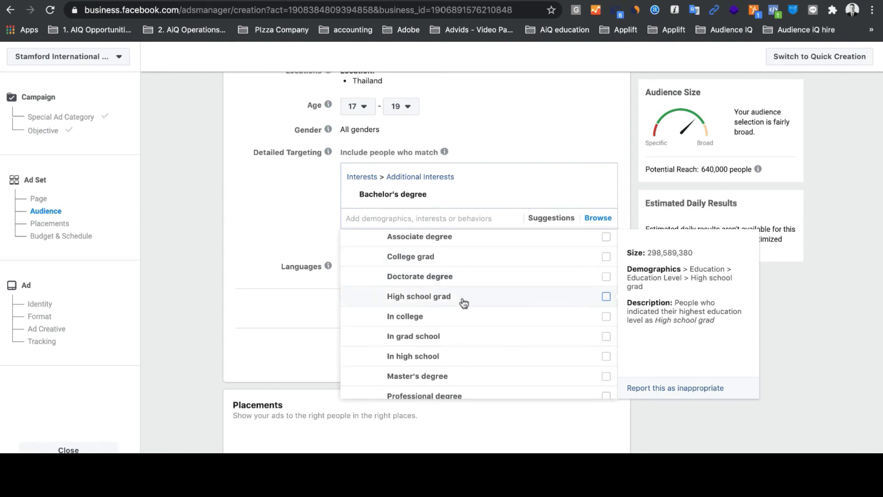
pyautogui.scroll(-2, 464, 302)
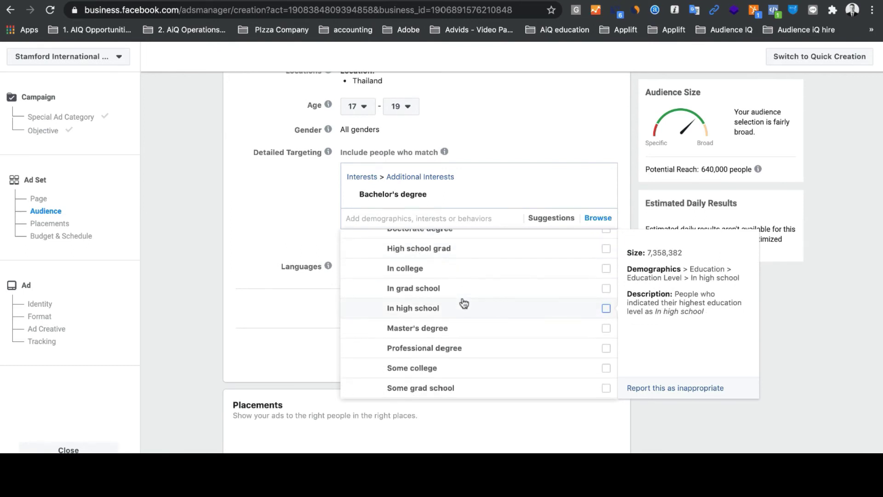
pyautogui.scroll(-4, 464, 302)
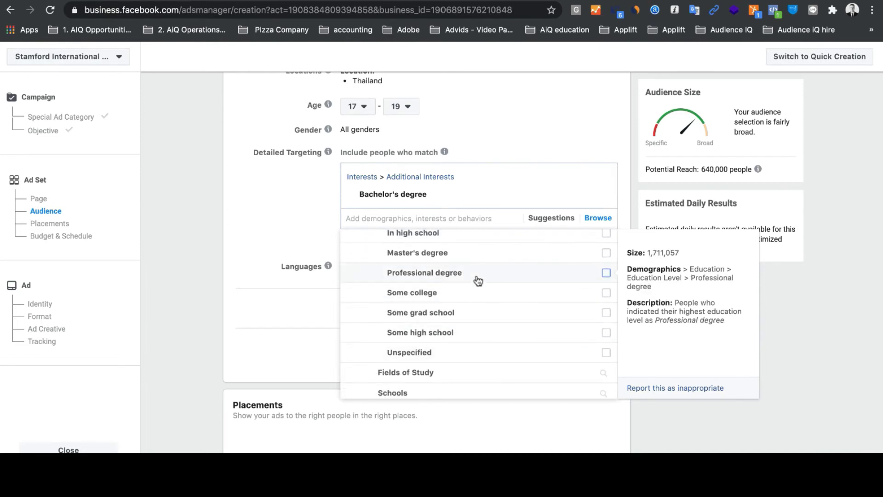
pyautogui.scroll(-3, 478, 280)
pyautogui.scroll(5, 478, 281)
pyautogui.scroll(-3, 479, 280)
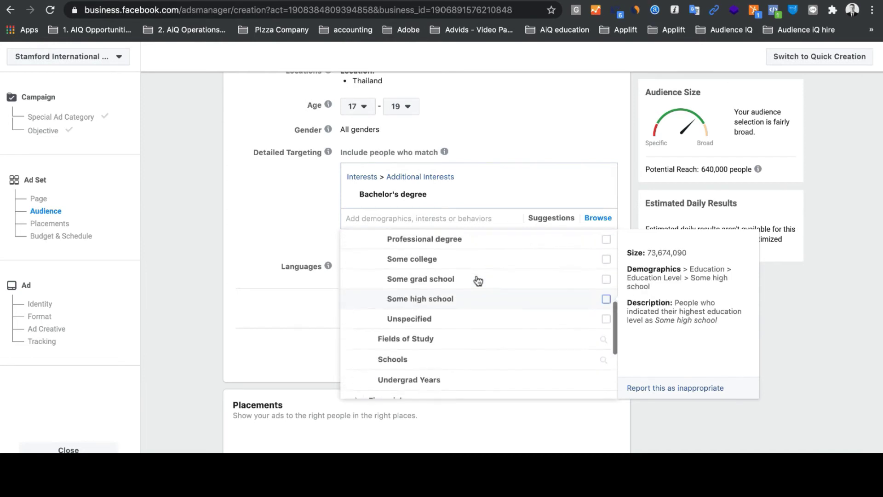
pyautogui.scroll(4, 479, 280)
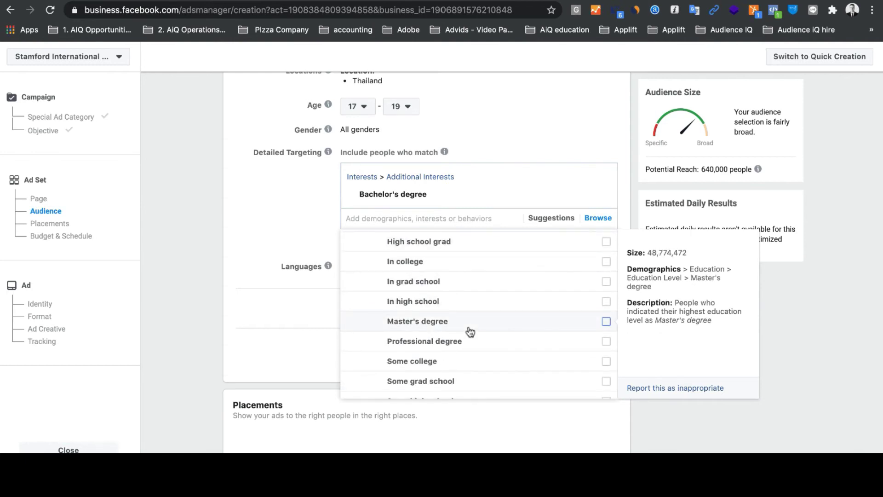
pyautogui.scroll(-3, 469, 331)
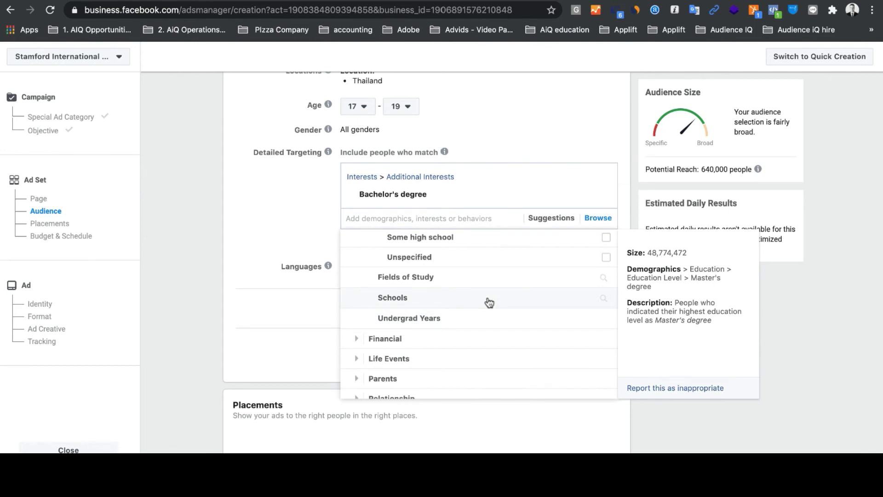
pyautogui.scroll(10, 489, 302)
pyautogui.scroll(-2, 489, 302)
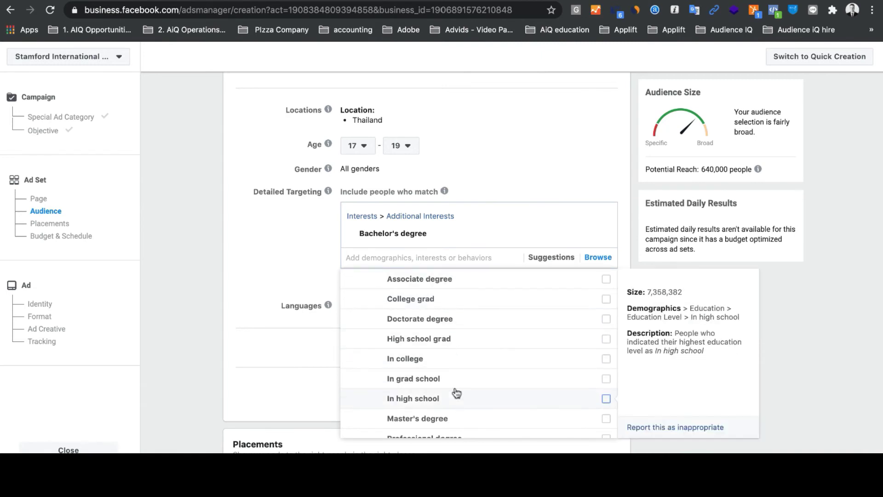
pyautogui.scroll(-5, 457, 310)
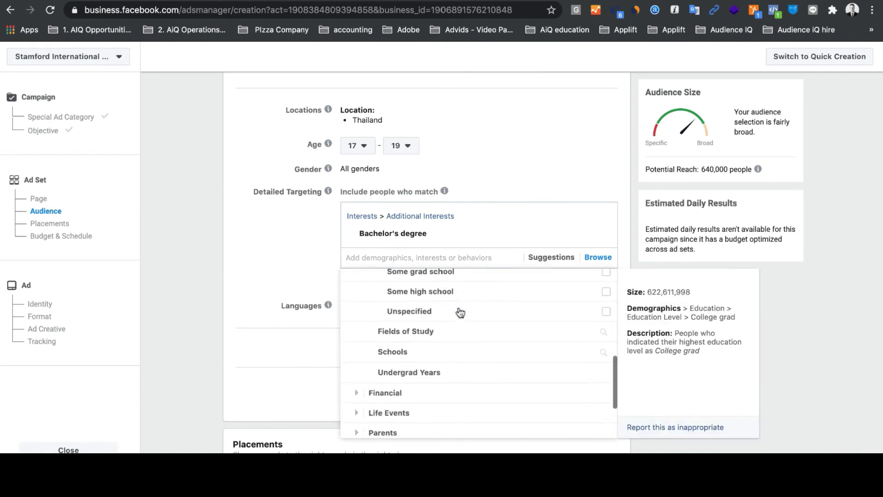
pyautogui.scroll(-1, 460, 313)
# Examine the Financial income, Life Events and Work options among the demographic targeting categories.
pyautogui.click(410, 371)
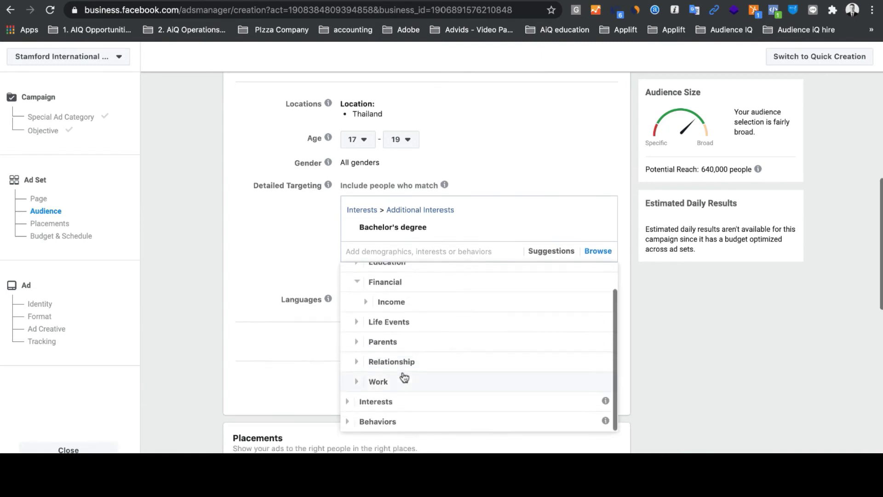
pyautogui.click(401, 322)
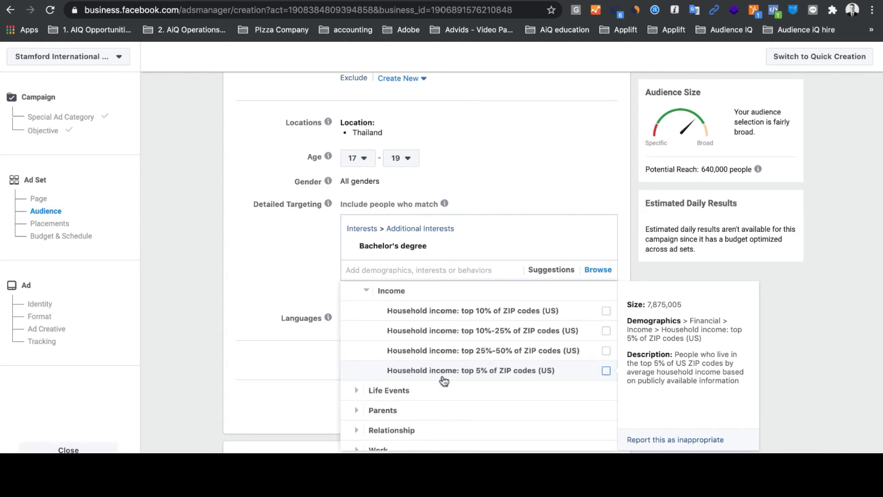
pyautogui.scroll(-1, 441, 379)
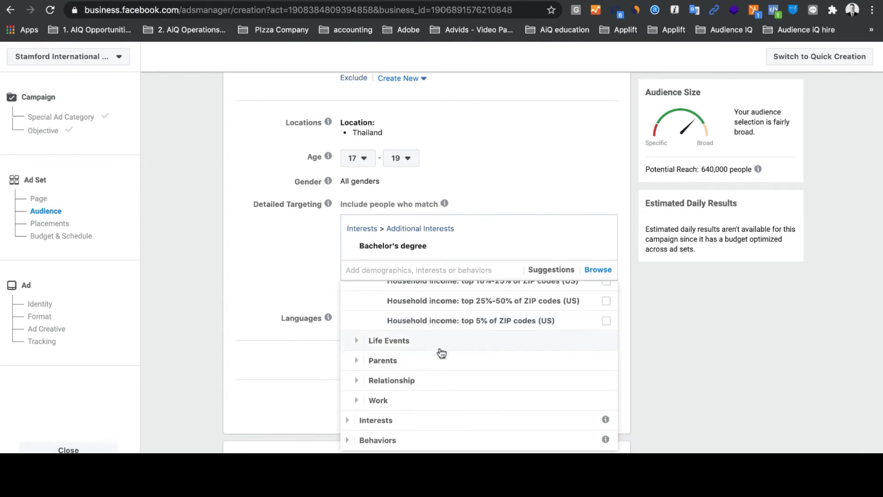
pyautogui.click(375, 346)
pyautogui.scroll(-5, 375, 346)
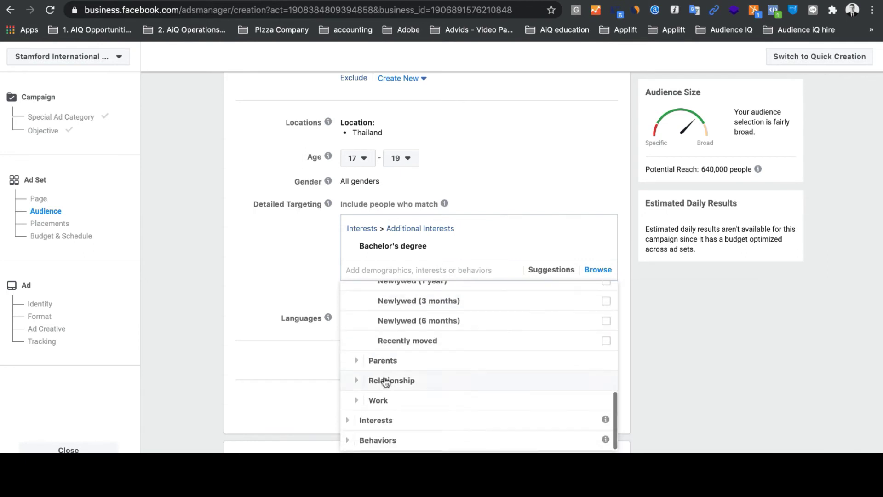
pyautogui.click(382, 406)
pyautogui.scroll(-3, 384, 400)
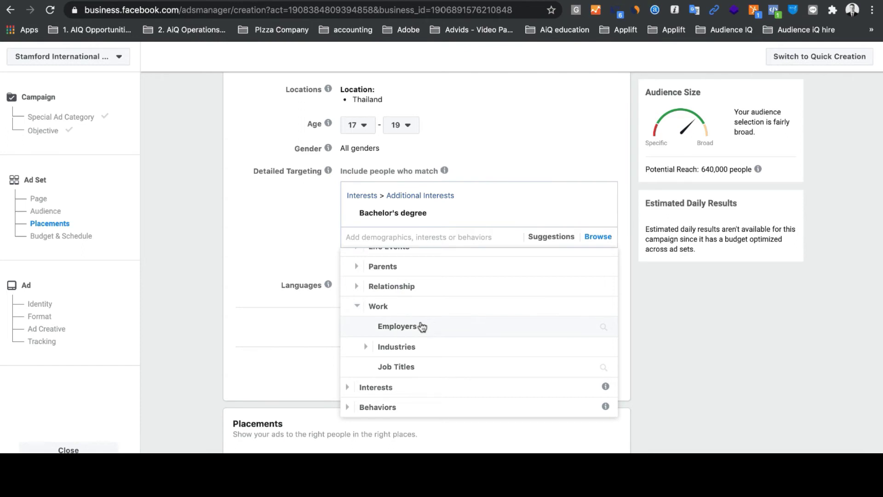
pyautogui.scroll(-3, 419, 334)
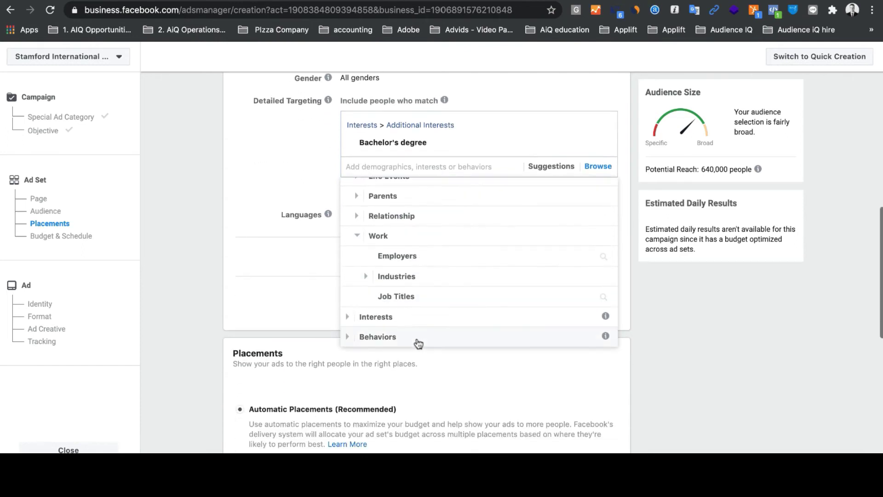
# Browse the Interests targeting categories and examine the options under Business and industry.
pyautogui.click(374, 317)
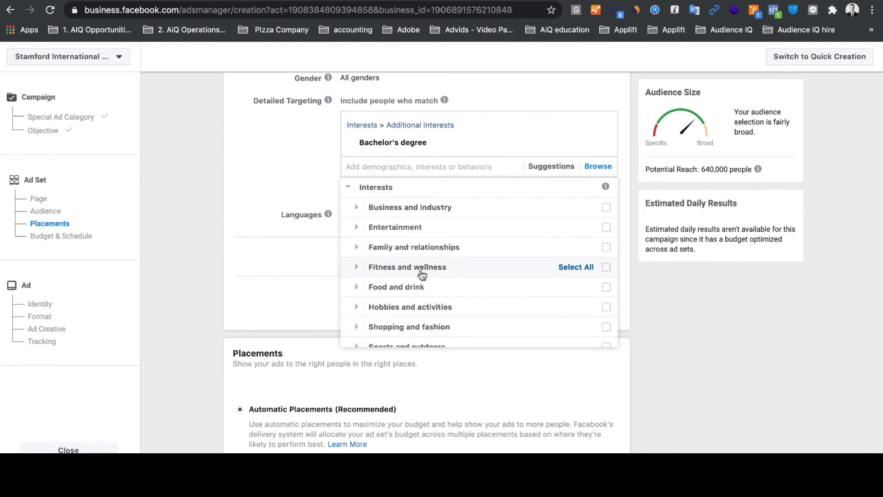
pyautogui.scroll(1, 423, 275)
pyautogui.scroll(-2, 422, 275)
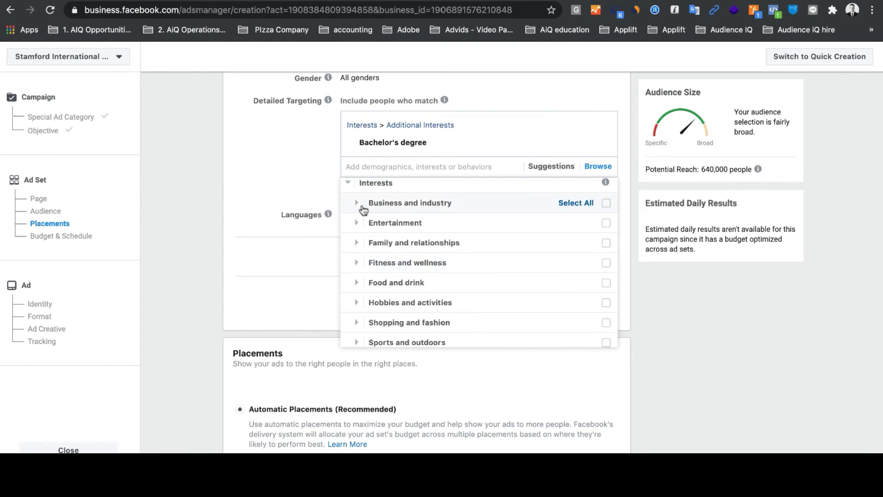
pyautogui.click(363, 209)
pyautogui.scroll(-4, 410, 264)
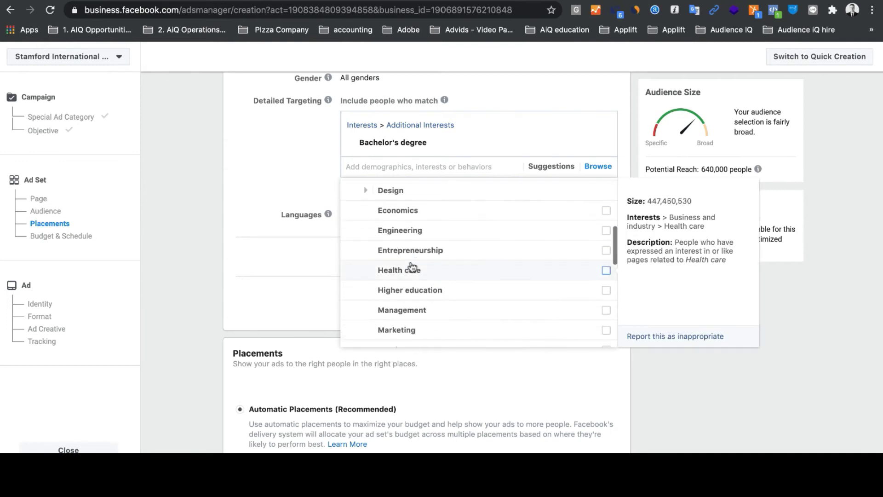
pyautogui.scroll(-6, 411, 266)
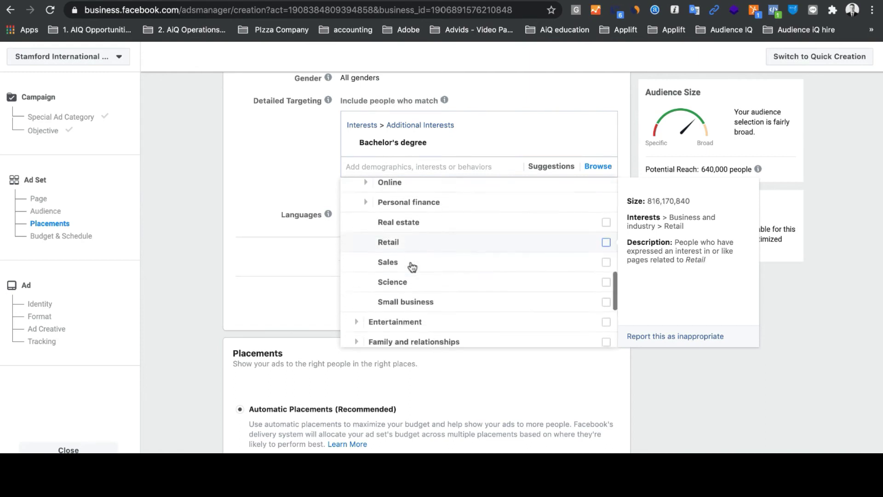
pyautogui.scroll(3, 410, 269)
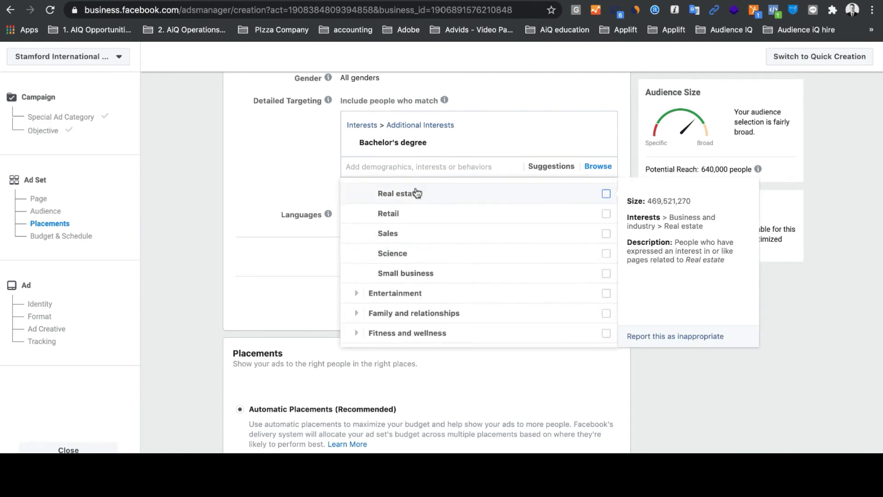
pyautogui.scroll(-1, 413, 221)
pyautogui.scroll(-4, 413, 233)
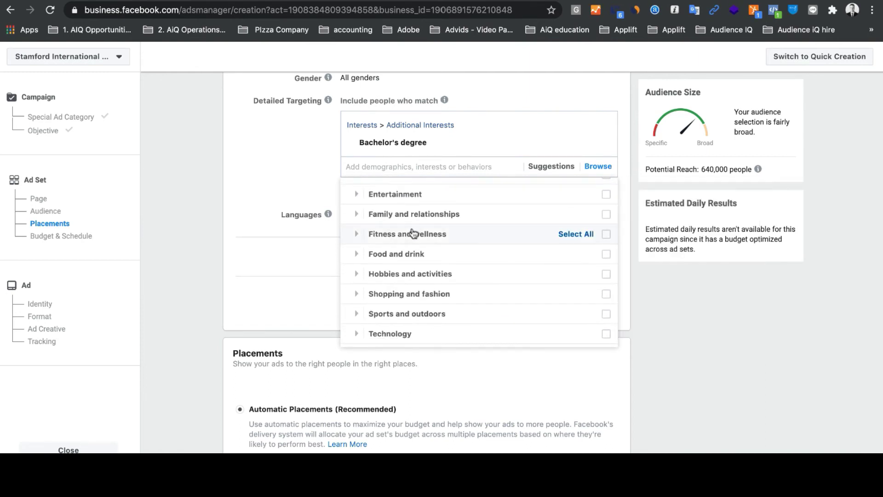
pyautogui.scroll(-1, 413, 233)
pyautogui.scroll(6, 413, 233)
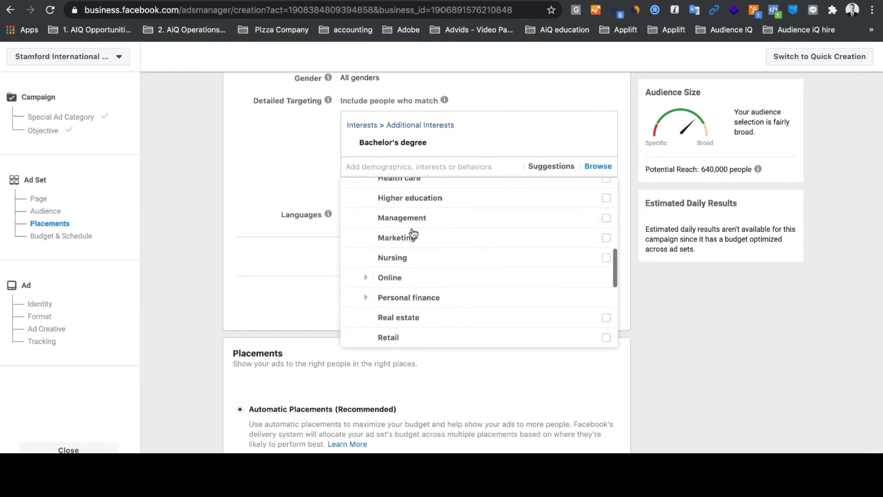
pyautogui.scroll(-5, 413, 232)
pyautogui.scroll(-2, 413, 232)
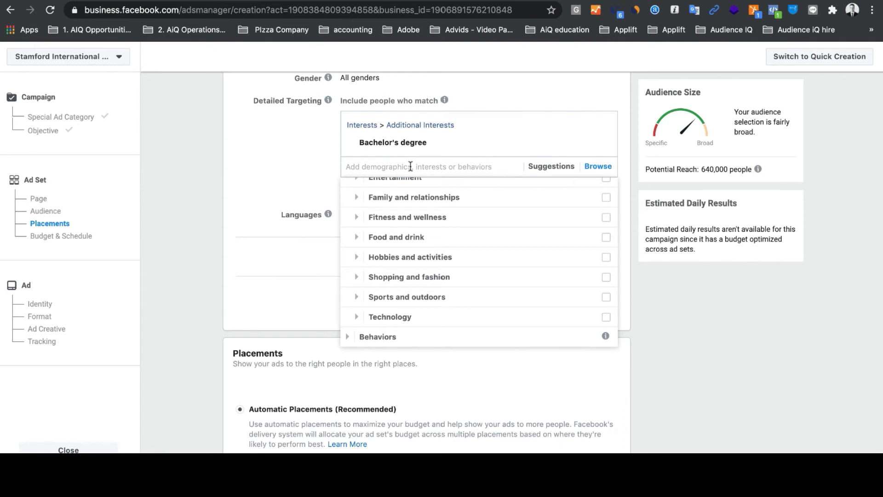
# Look over the Behaviors targeting categories, from Anniversary and Consumer Classification to the mobile device options.
pyautogui.scroll(-4, 410, 172)
pyautogui.click(356, 249)
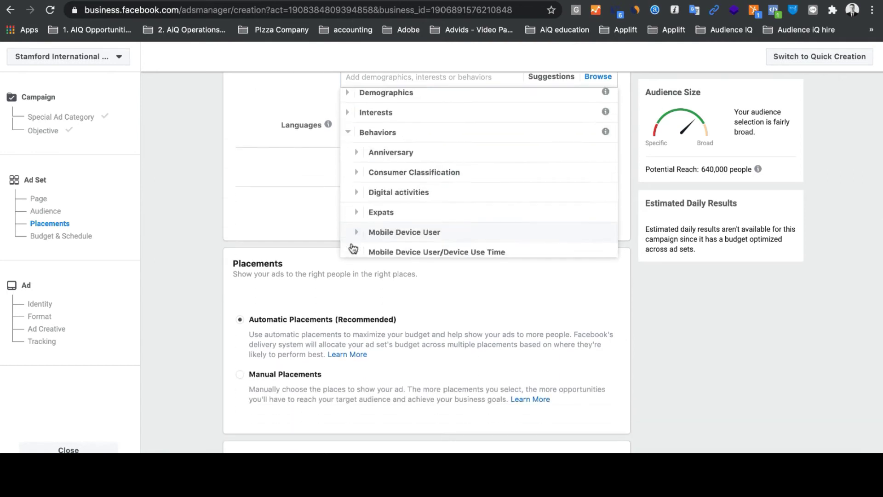
pyautogui.scroll(-2, 372, 202)
pyautogui.scroll(1, 396, 173)
pyautogui.scroll(-4, 396, 174)
pyautogui.scroll(4, 397, 172)
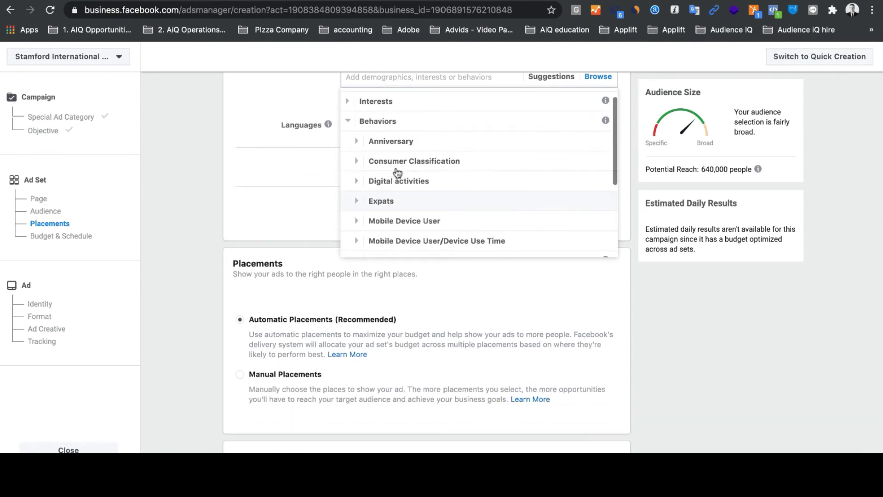
pyautogui.scroll(-2, 397, 173)
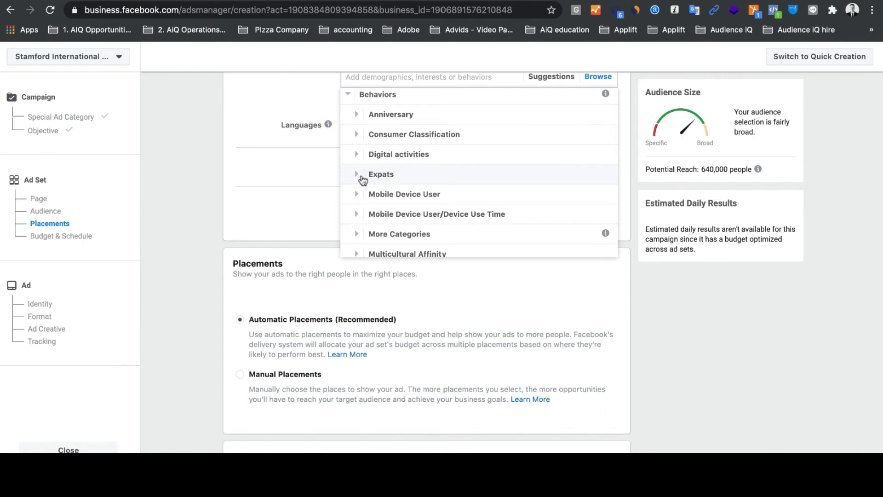
# Examine the Expats options by former country of residence and the remaining categories under Behaviors.
pyautogui.click(361, 179)
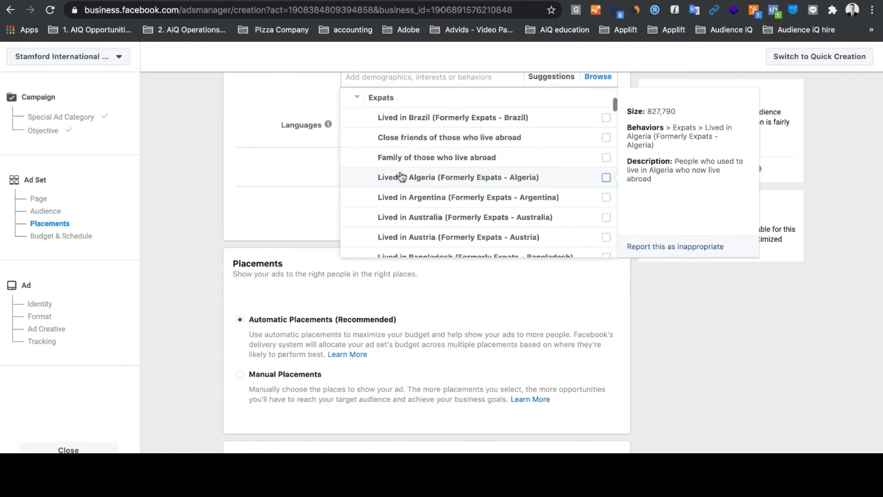
pyautogui.scroll(-10, 460, 121)
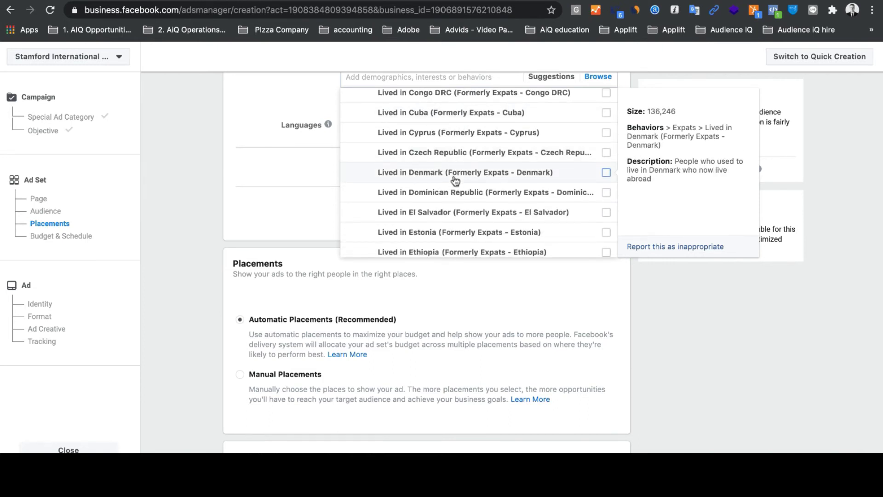
pyautogui.scroll(-10, 456, 180)
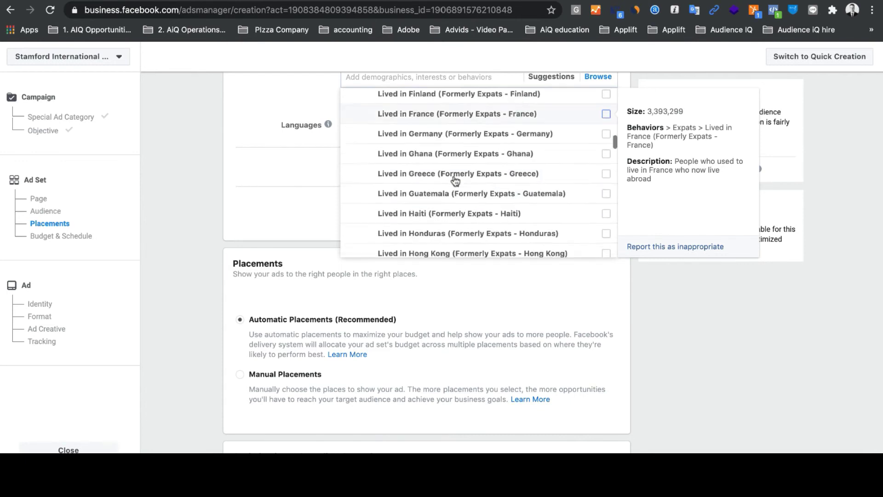
pyautogui.scroll(-5, 455, 180)
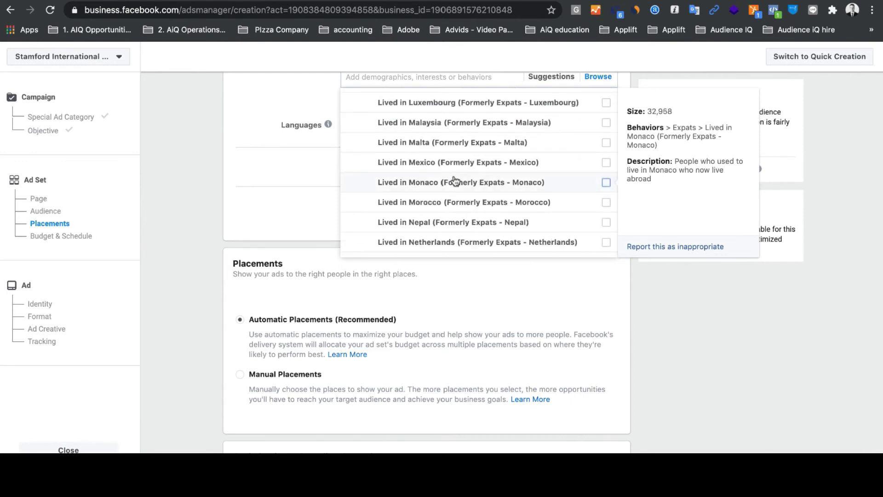
pyautogui.scroll(-5, 455, 180)
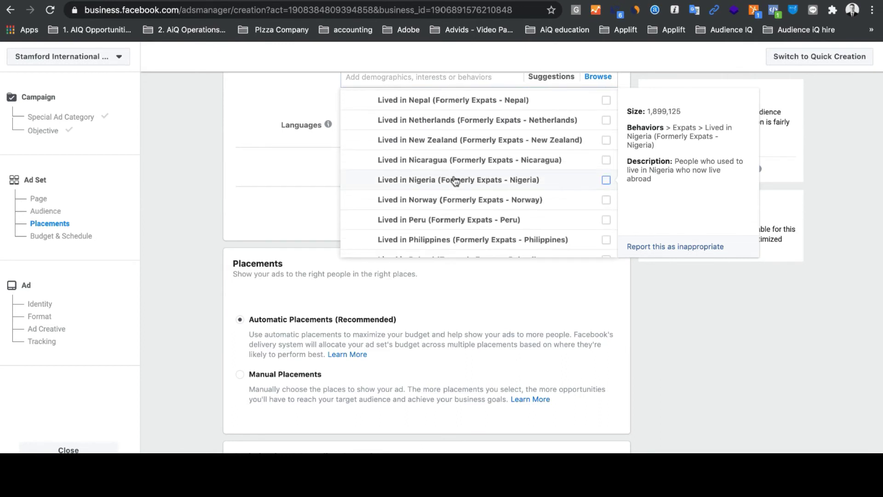
pyautogui.scroll(-9, 454, 181)
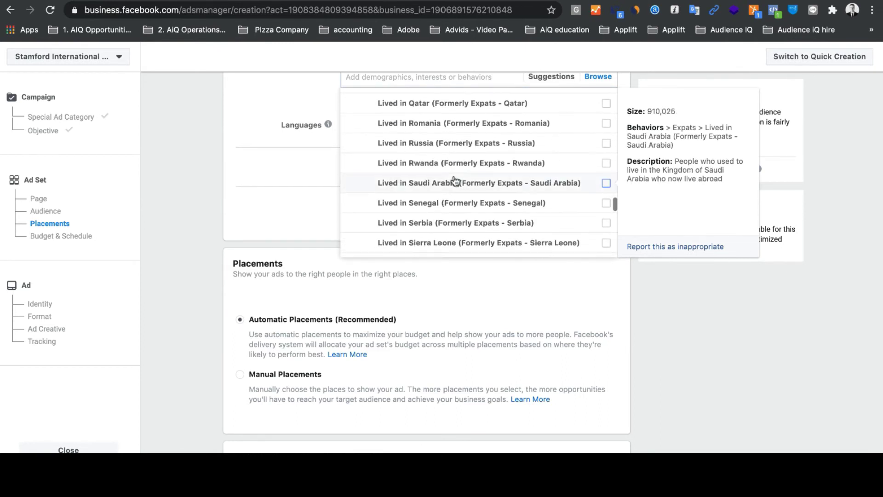
pyautogui.scroll(-20, 454, 180)
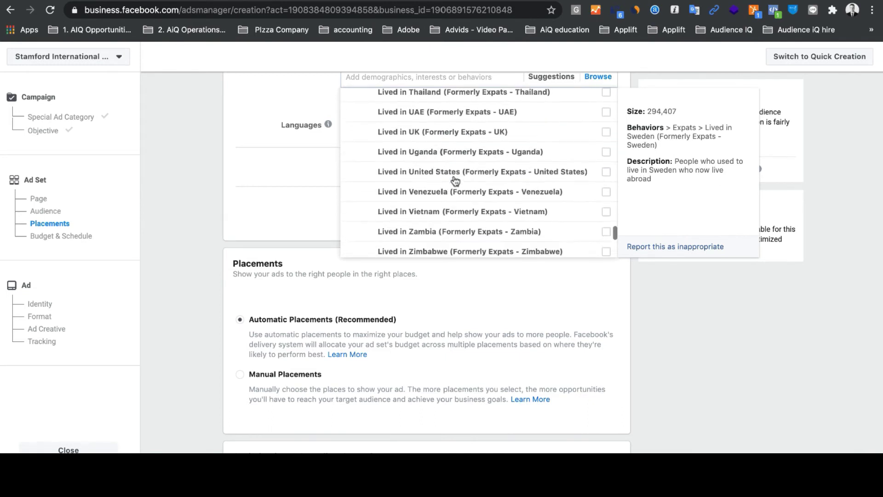
pyautogui.scroll(8, 453, 183)
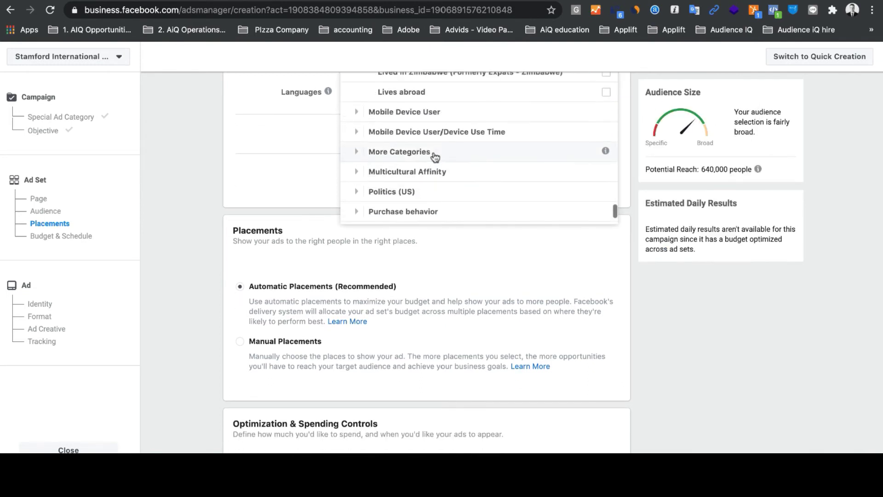
pyautogui.scroll(12, 436, 154)
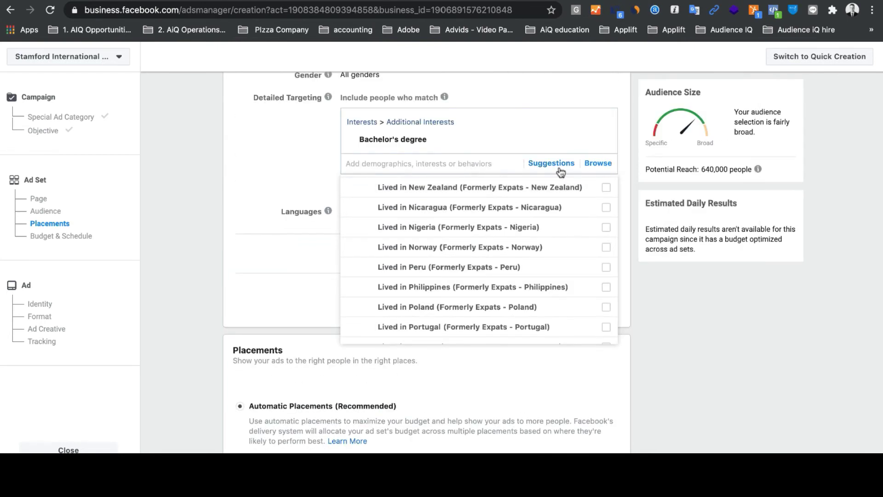
# Reopen the detailed targeting categories, review the Demographics groups once more and close the list.
pyautogui.click(511, 167)
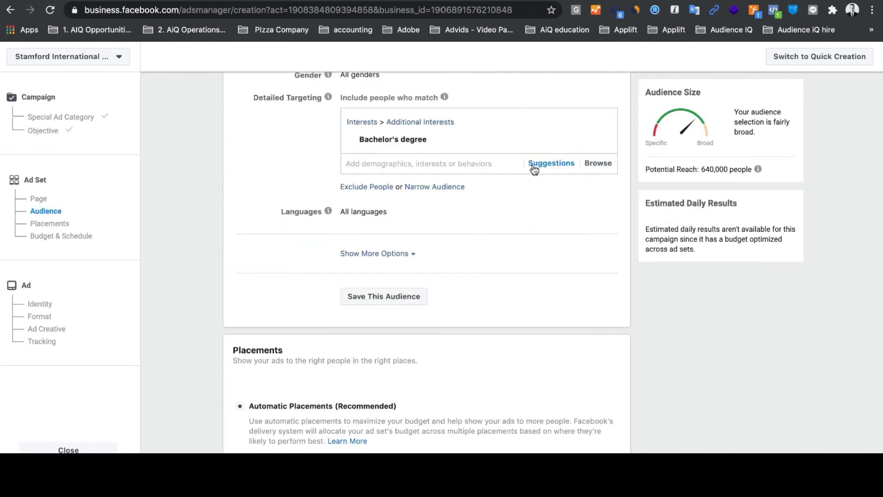
pyautogui.click(597, 165)
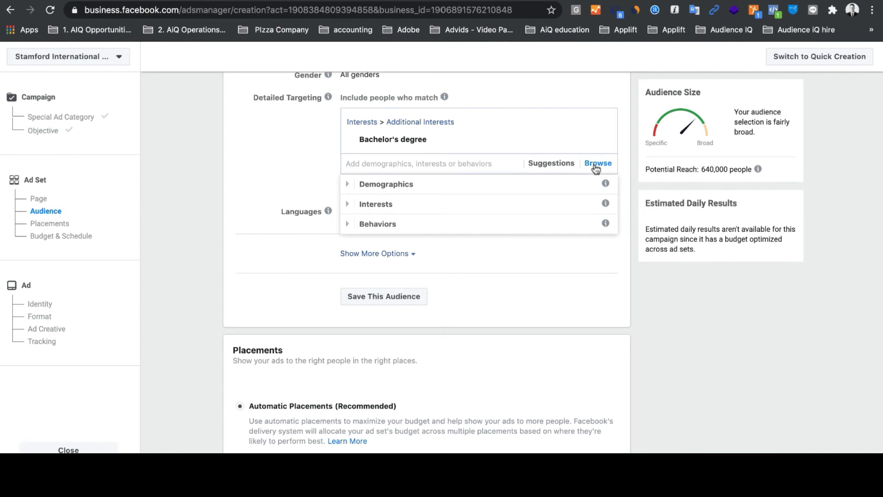
pyautogui.click(427, 185)
pyautogui.scroll(-1, 427, 249)
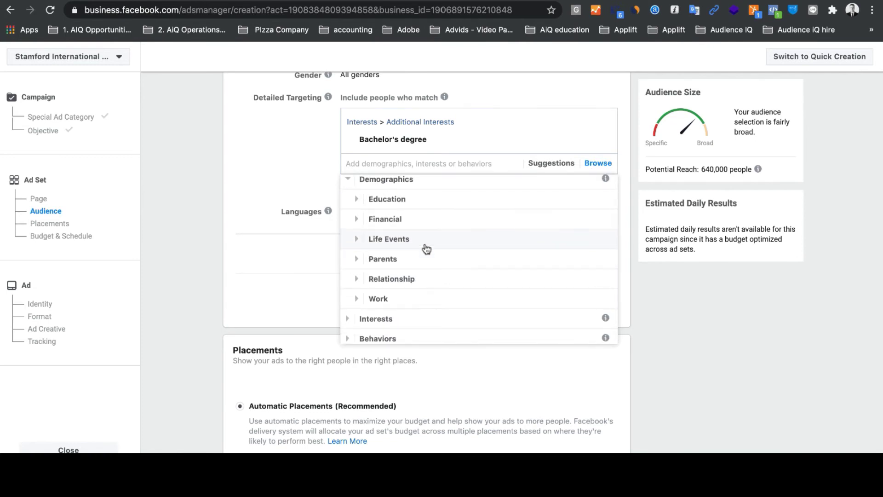
pyautogui.click(239, 182)
pyautogui.scroll(3, 239, 182)
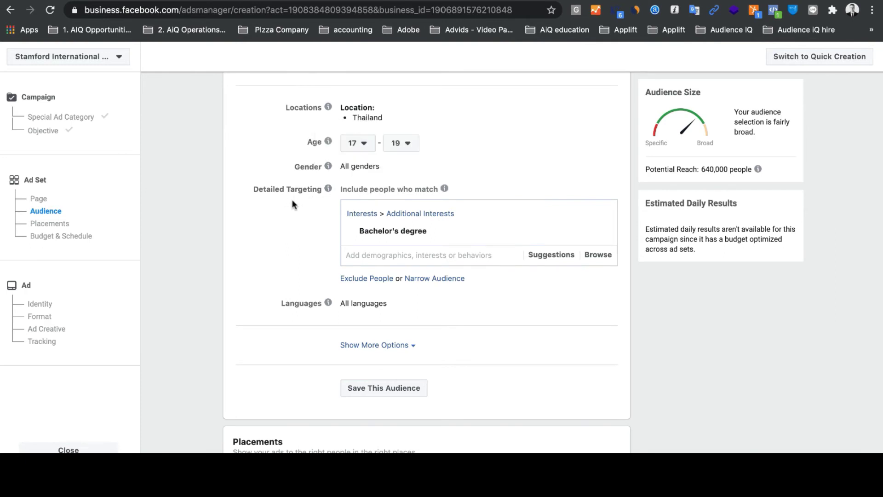
# Review the ad set's audience settings, including detailed targeting and Languages, and glance at the Placements options.
pyautogui.scroll(-1, 293, 249)
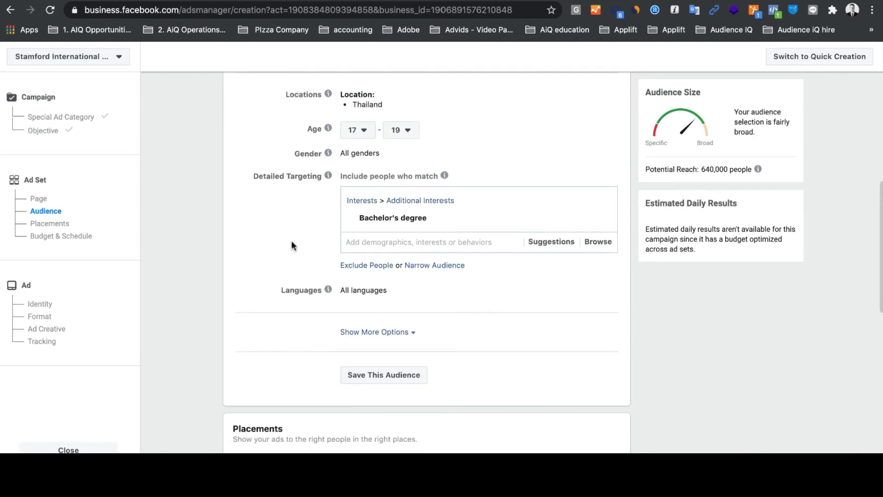
pyautogui.scroll(-4, 292, 241)
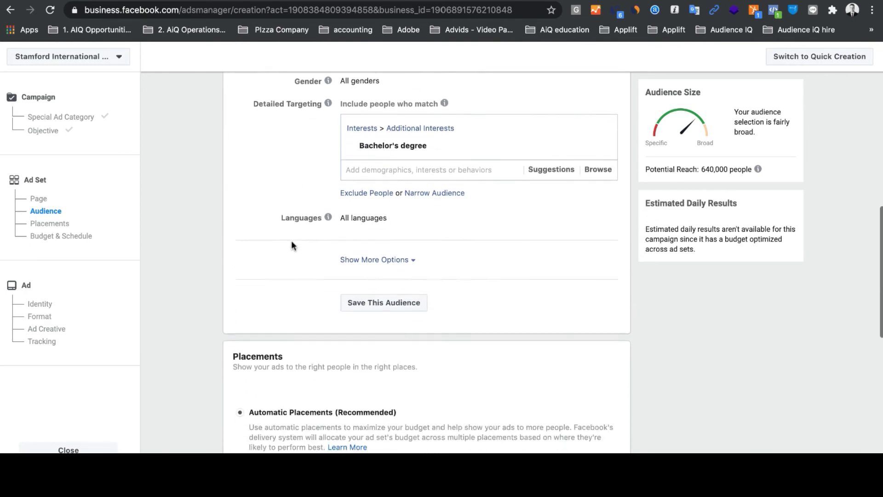
pyautogui.scroll(-2, 291, 240)
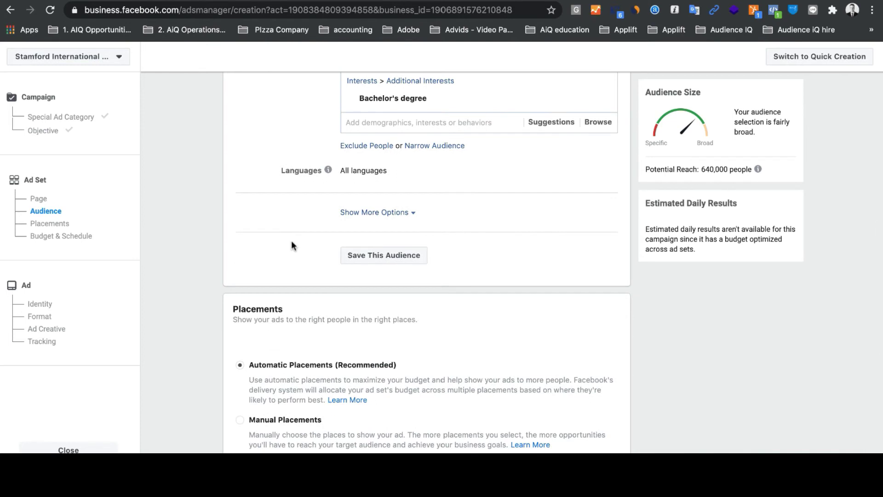
pyautogui.scroll(-1, 291, 244)
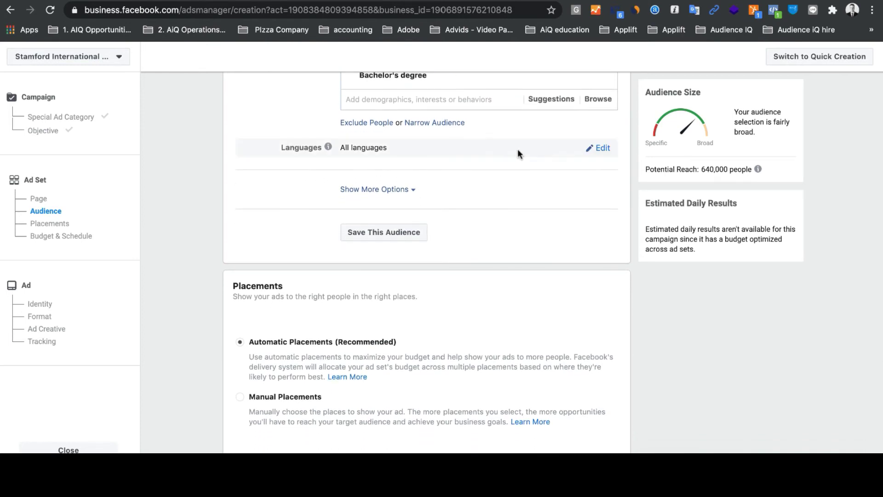
pyautogui.moveTo(601, 153)
pyautogui.scroll(-3, 586, 197)
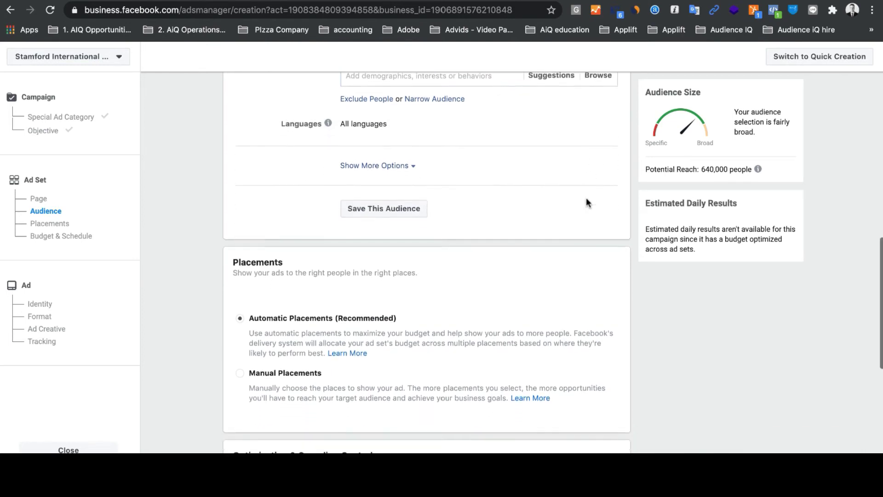
pyautogui.scroll(2, 586, 197)
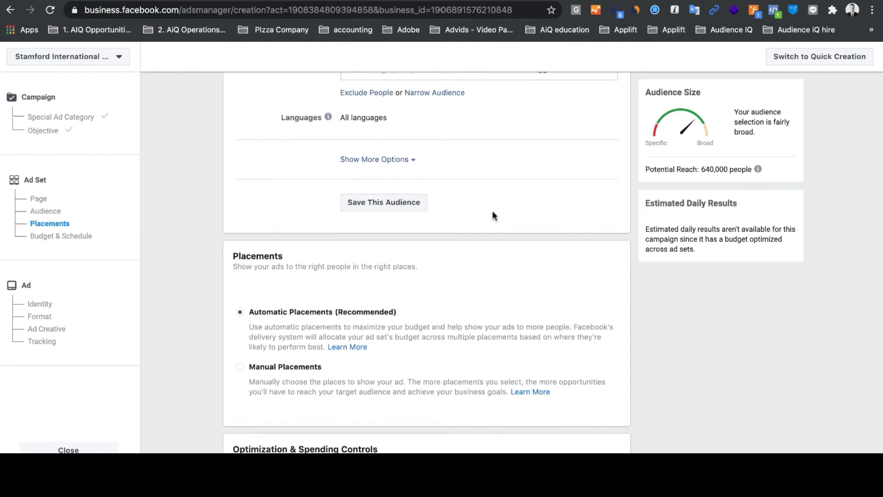
pyautogui.scroll(3, 492, 211)
pyautogui.scroll(2, 492, 210)
# Save the defined audience under the name "Stamford International University- test".
pyautogui.scroll(-5, 492, 211)
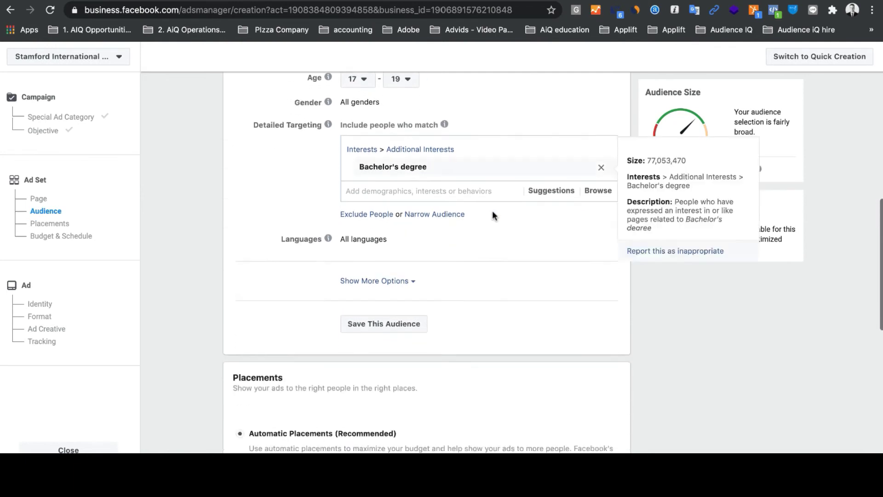
pyautogui.click(408, 193)
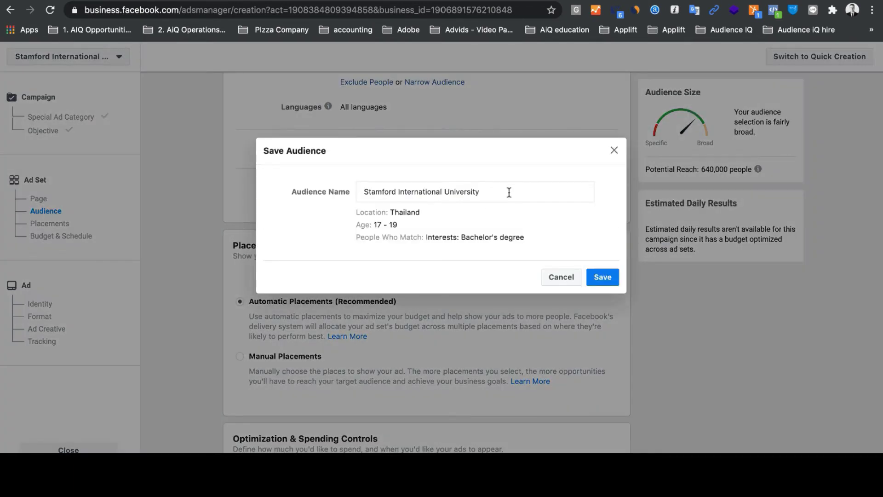
pyautogui.click(509, 192)
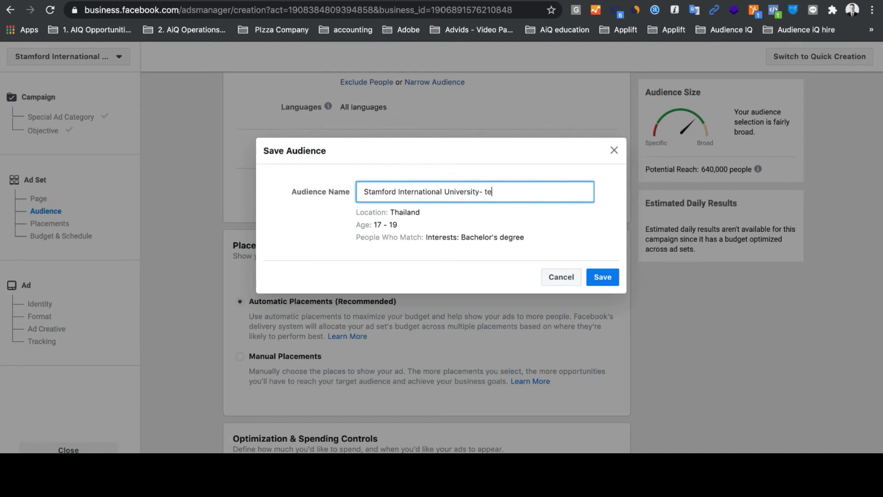
pyautogui.click(591, 278)
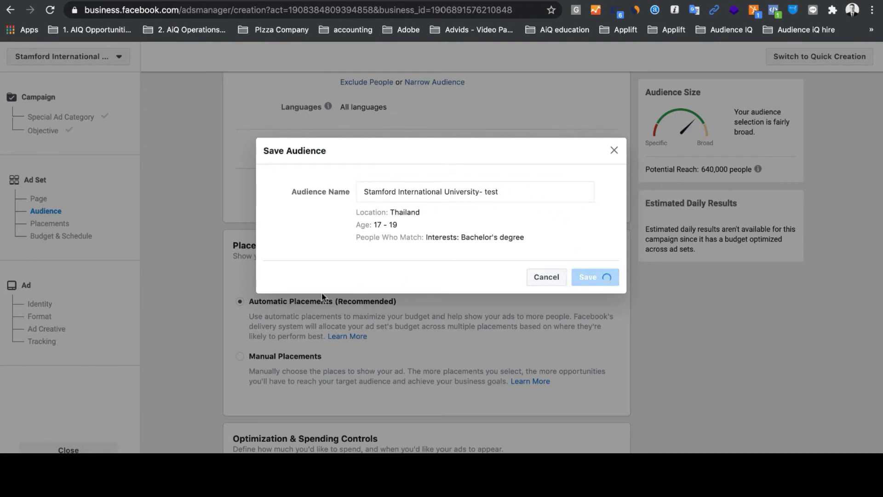
pyautogui.scroll(4, 257, 313)
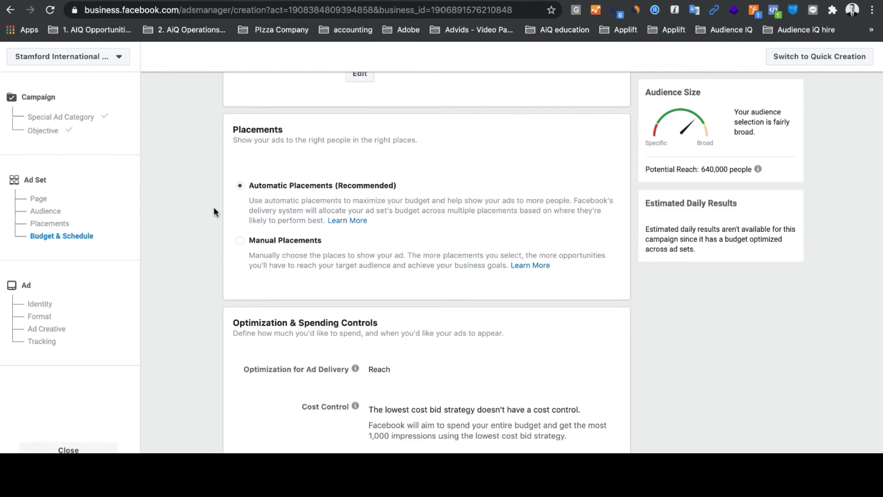
# Review the Placements and Optimization & Spending Controls sections and switch the ad set to Manual Placements.
pyautogui.scroll(-5, 213, 206)
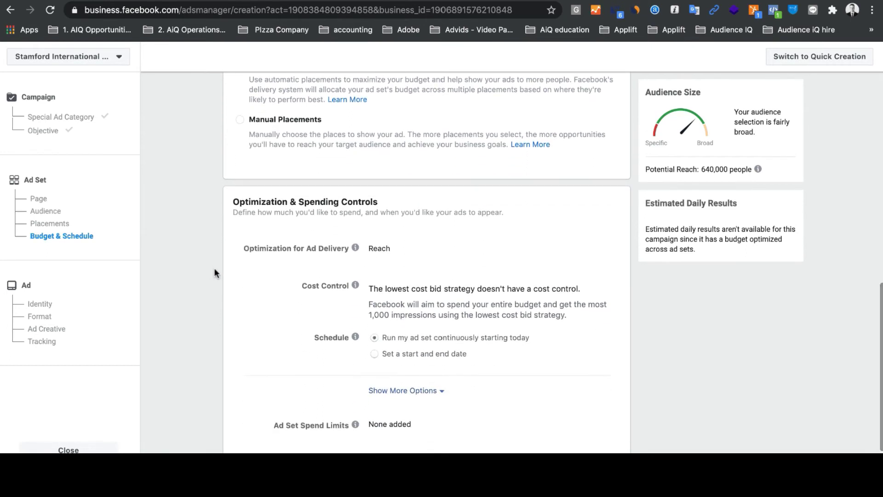
pyautogui.scroll(-1, 215, 268)
pyautogui.scroll(9, 214, 267)
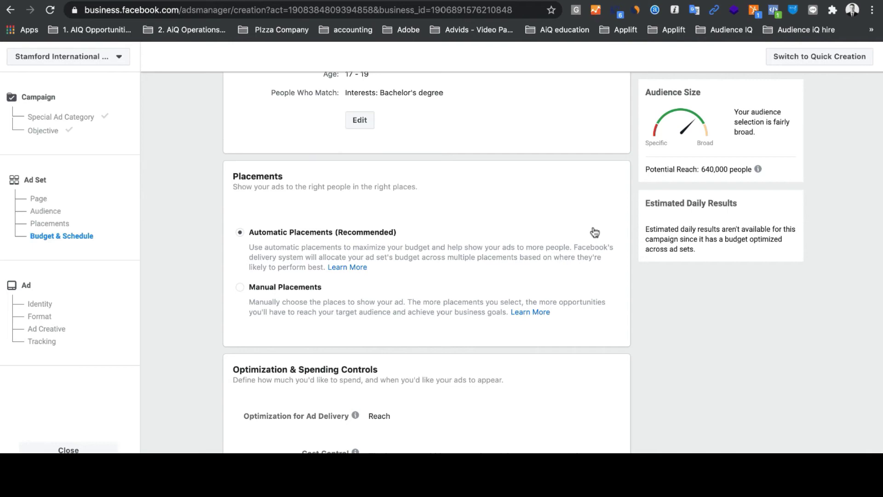
pyautogui.click(288, 288)
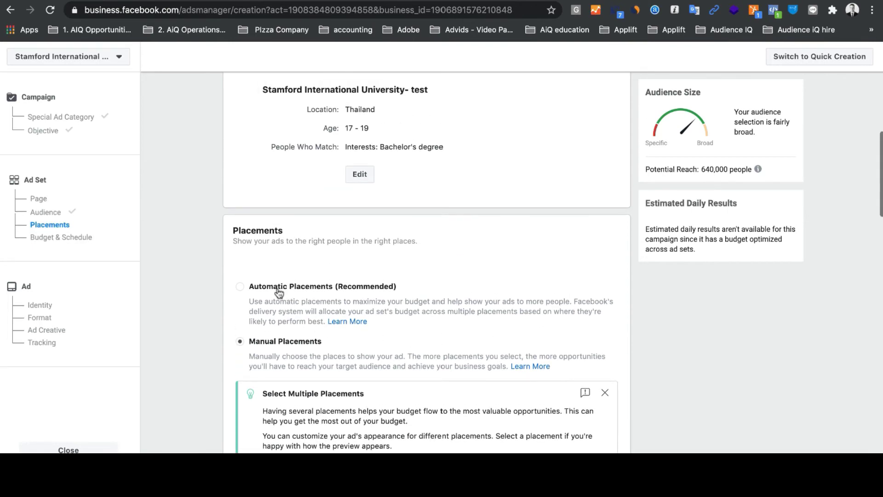
# Examine the manual placement platforms and the Feeds options, previewing Instagram Feed, Instagram Explore and Messenger Inbox.
pyautogui.scroll(-7, 279, 301)
pyautogui.scroll(-1, 278, 299)
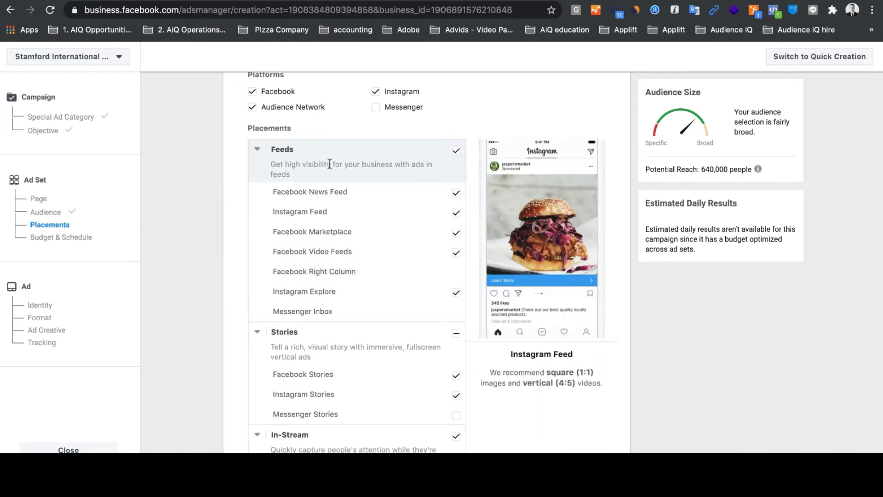
pyautogui.scroll(-3, 338, 310)
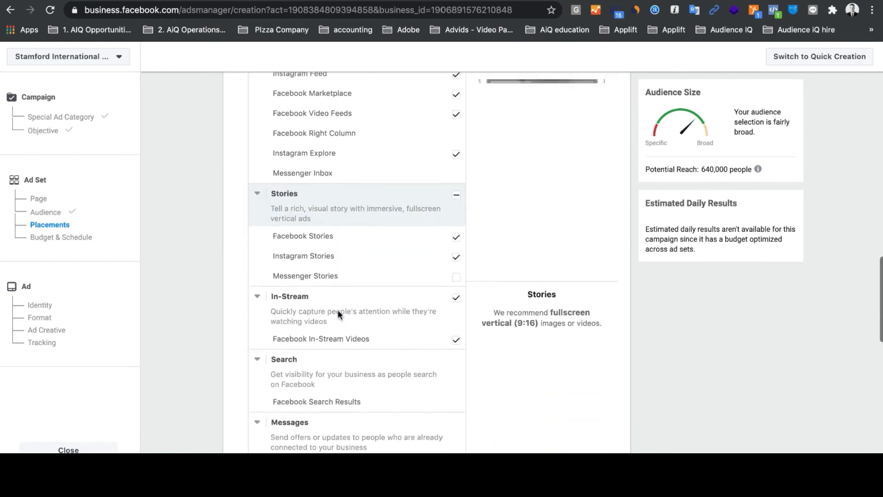
pyautogui.scroll(4, 337, 310)
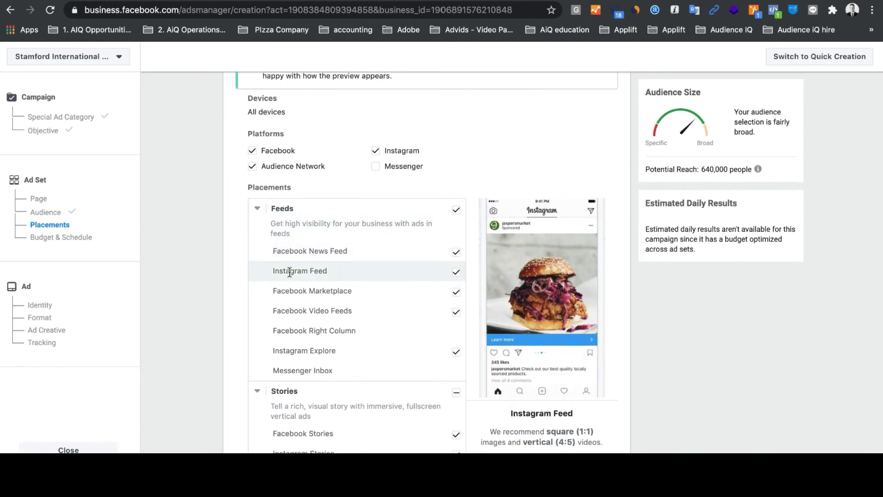
pyautogui.scroll(-3, 294, 290)
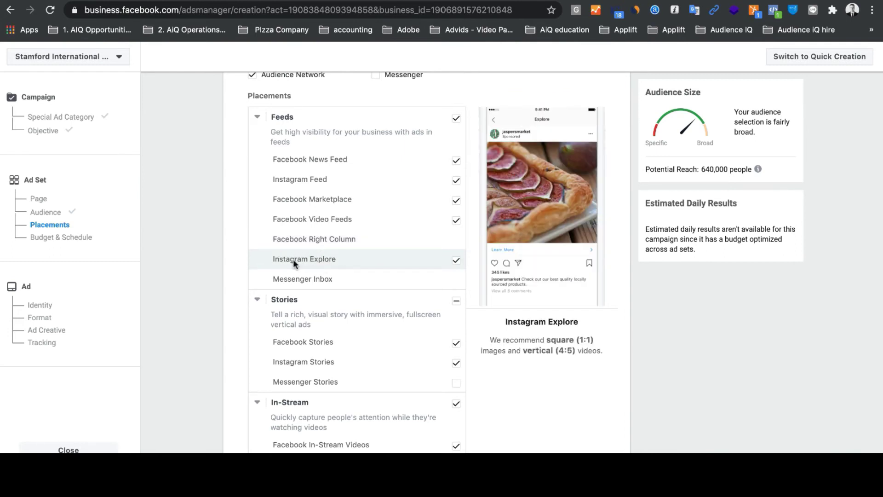
pyautogui.scroll(-3, 319, 256)
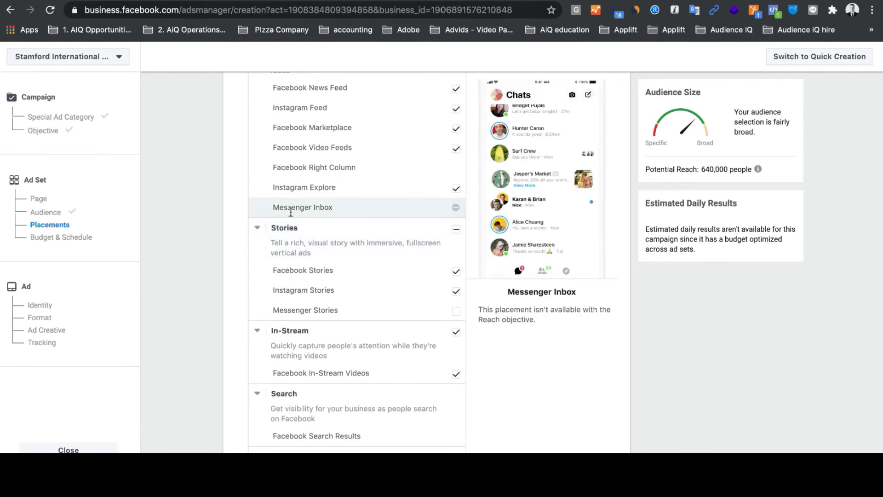
pyautogui.scroll(-4, 298, 207)
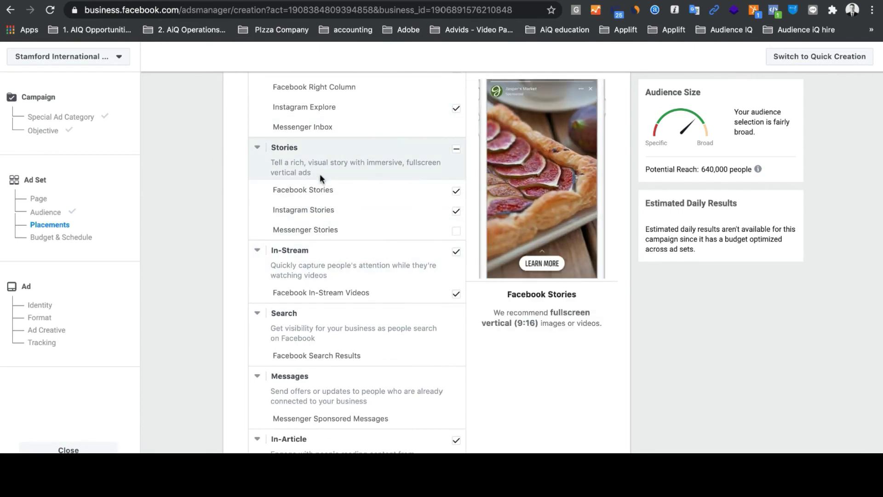
# Compare the Feeds previews again and examine the remaining placements from Stories through Apps and Sites.
pyautogui.scroll(7, 321, 193)
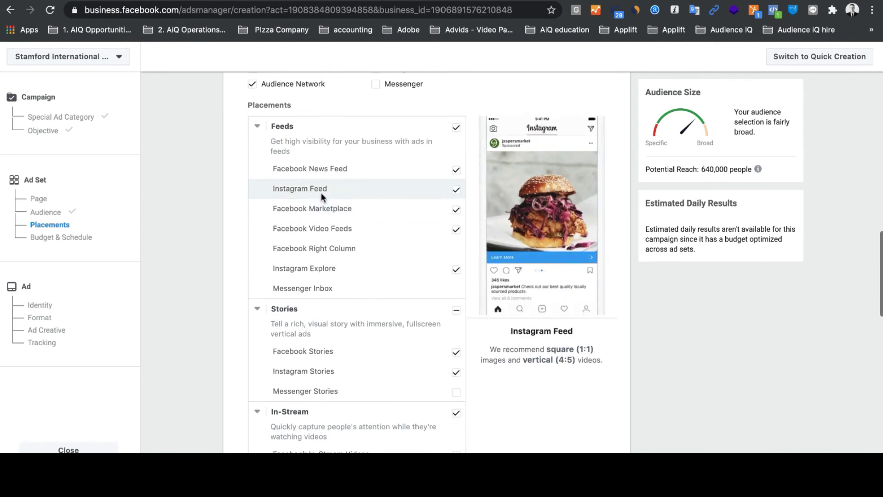
pyautogui.scroll(-2, 321, 192)
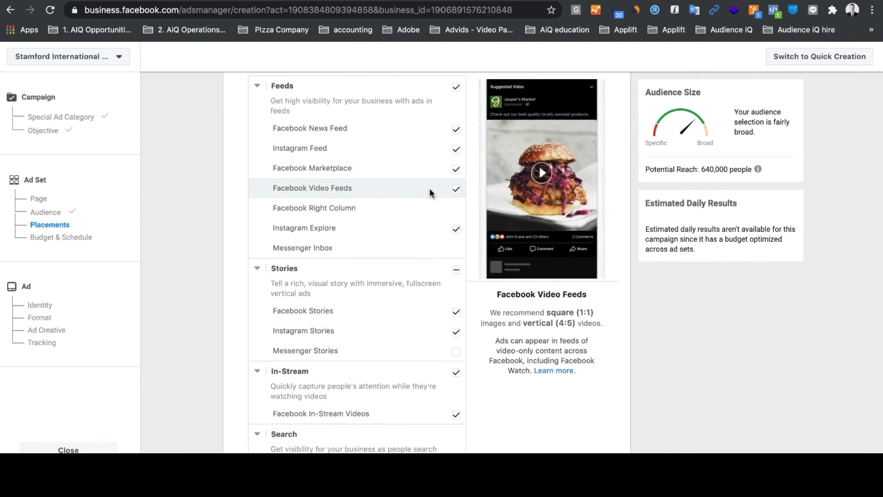
pyautogui.scroll(-3, 430, 188)
pyautogui.scroll(3, 429, 189)
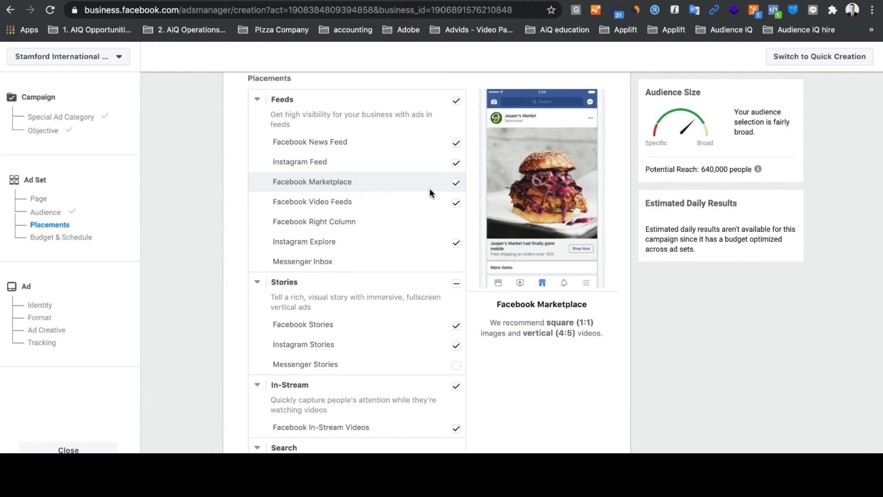
pyautogui.scroll(-6, 430, 189)
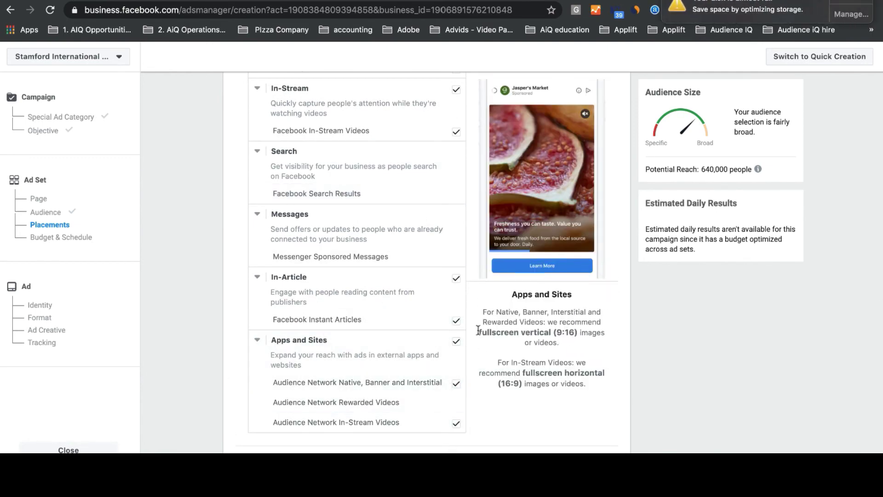
pyautogui.scroll(2, 478, 329)
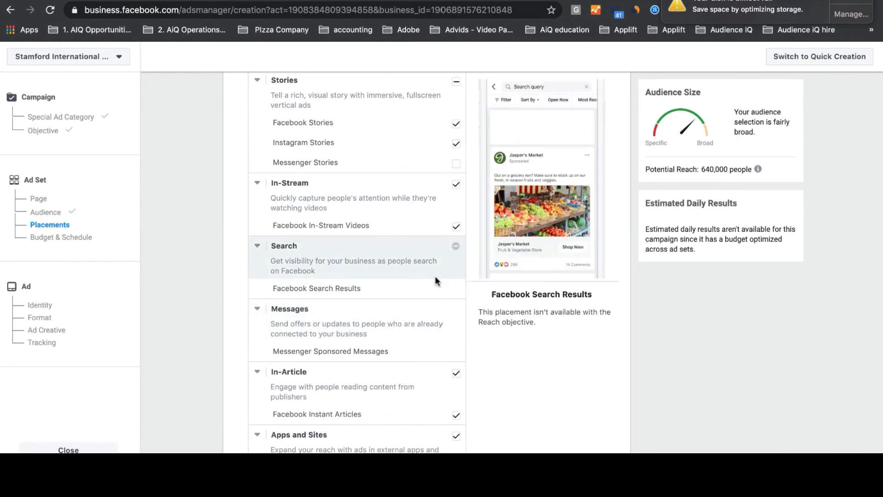
pyautogui.scroll(6, 201, 279)
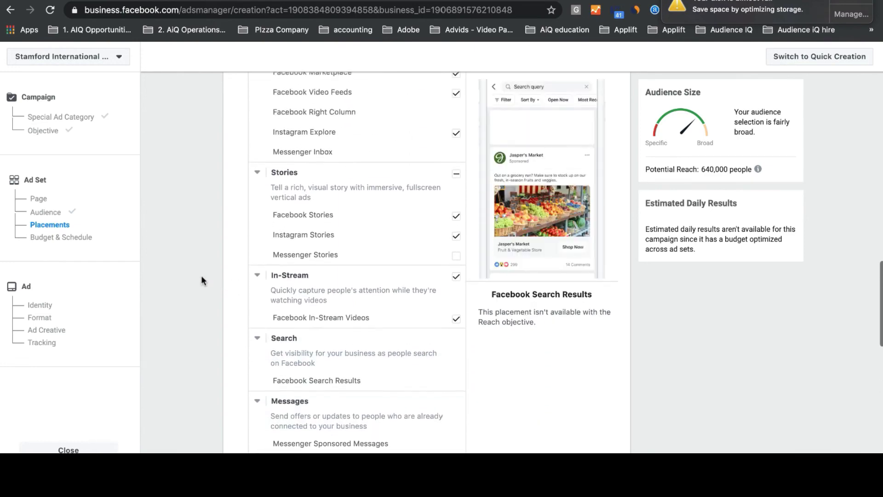
# Dismiss the Select Multiple Placements tip under Manual Placements.
pyautogui.scroll(8, 201, 280)
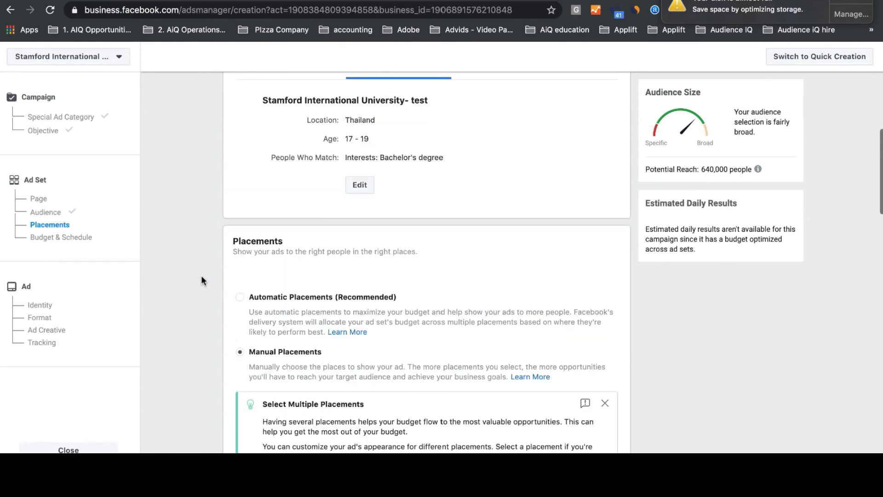
pyautogui.scroll(-2, 201, 280)
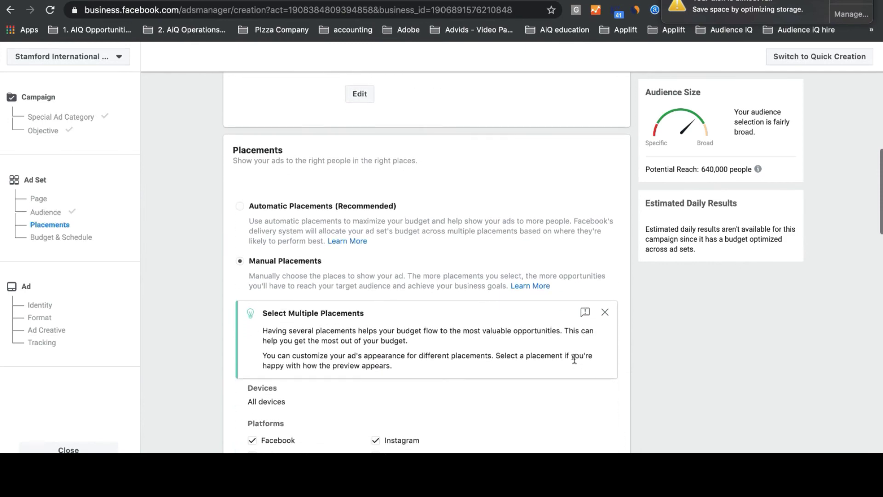
pyautogui.click(605, 312)
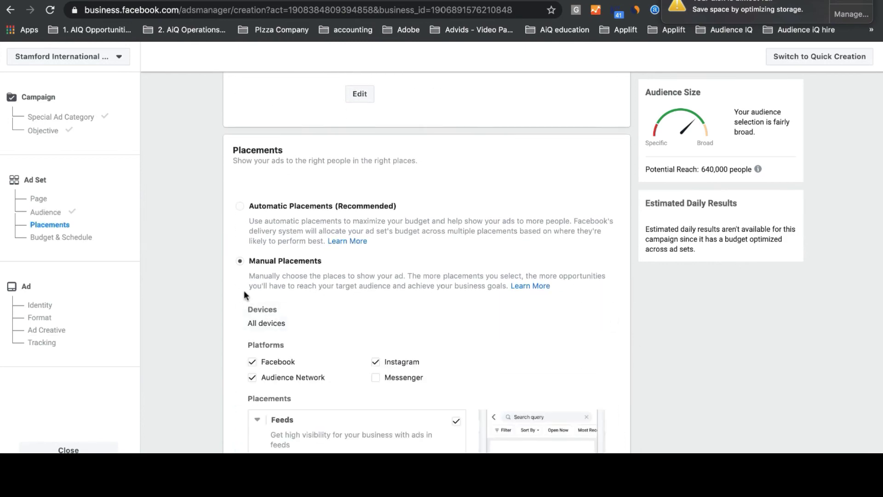
# Open Optimization for Ad Delivery for editing and expand the additional options in Optimization & Spending Controls.
pyautogui.scroll(-1, 190, 301)
pyautogui.scroll(-20, 190, 301)
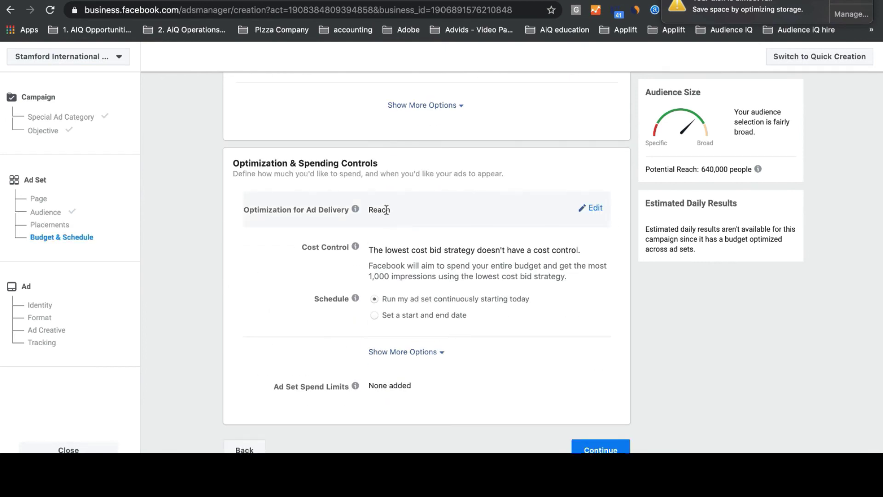
pyautogui.click(594, 208)
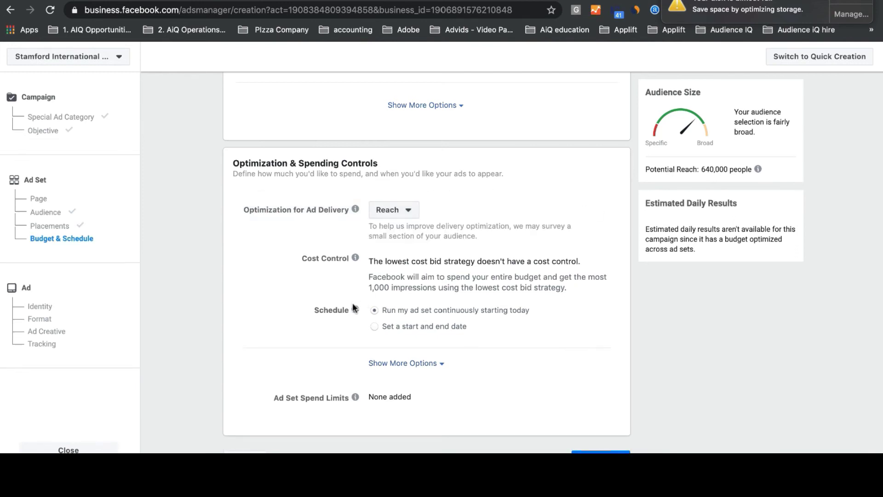
pyautogui.scroll(-1, 363, 312)
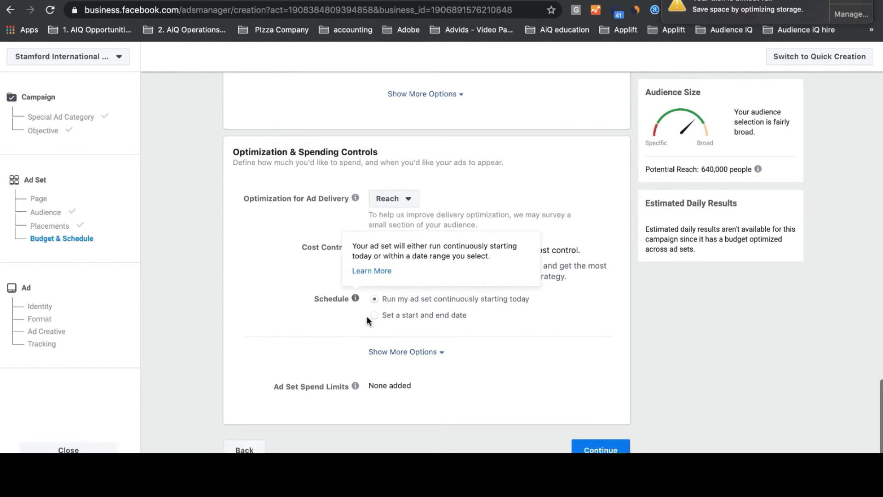
pyautogui.click(439, 352)
pyautogui.scroll(-3, 413, 322)
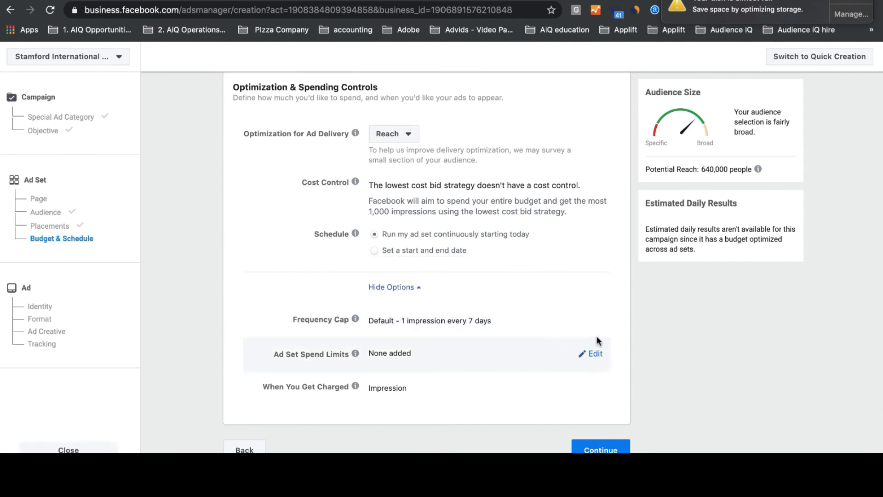
# Set the frequency cap to 5 impressions every 30 days and continue to the ad setup.
pyautogui.click(596, 321)
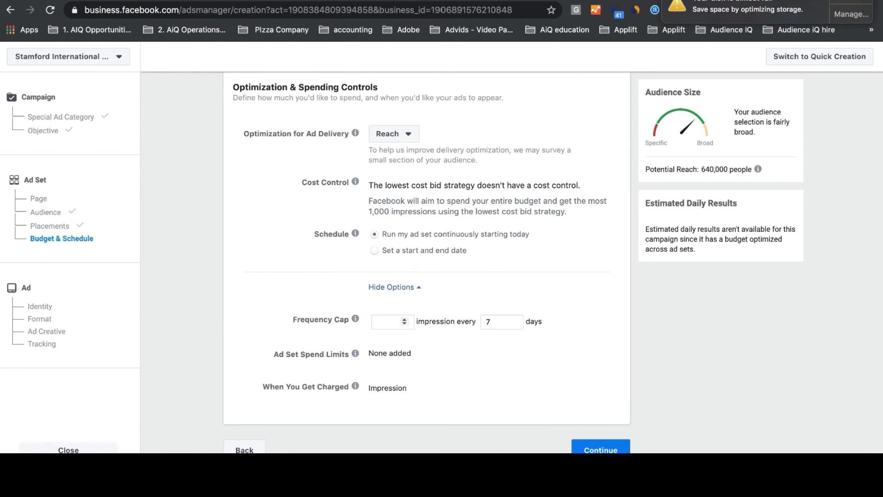
pyautogui.write('3')
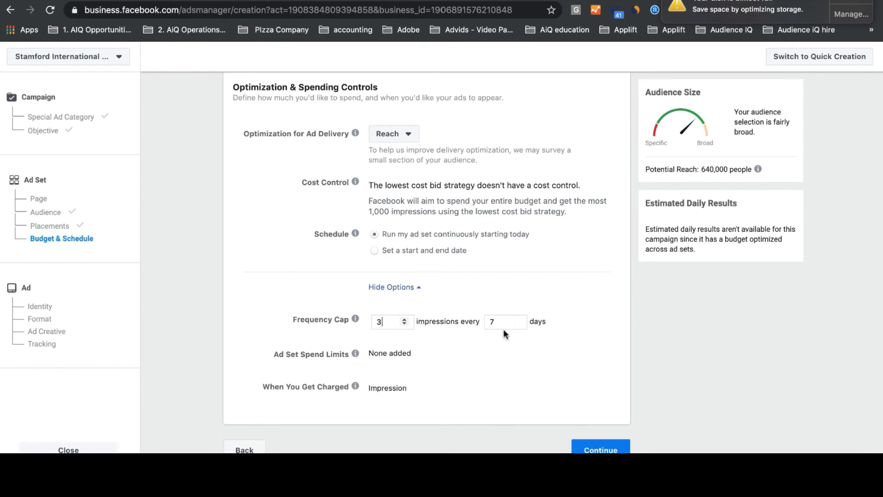
pyautogui.click(504, 323)
pyautogui.press('BackSpace')
pyautogui.write('30')
pyautogui.click(389, 321)
pyautogui.press('BackSpace')
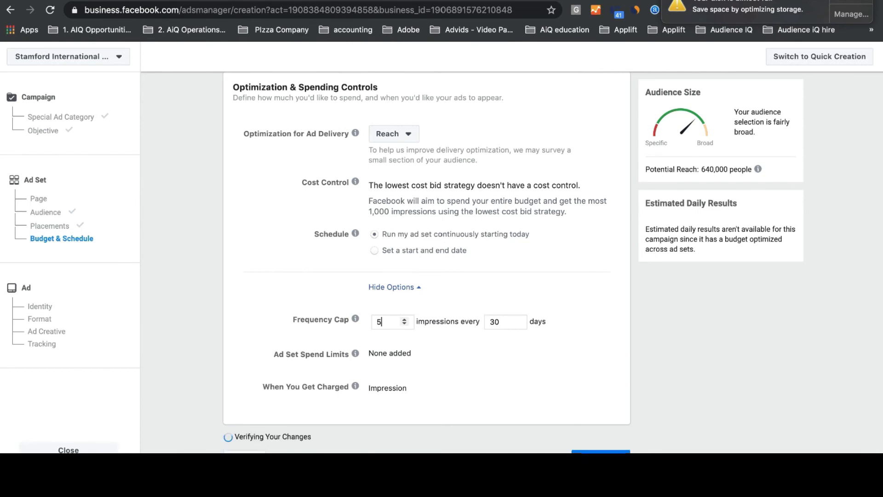
pyautogui.write('5')
pyautogui.scroll(1, 635, 381)
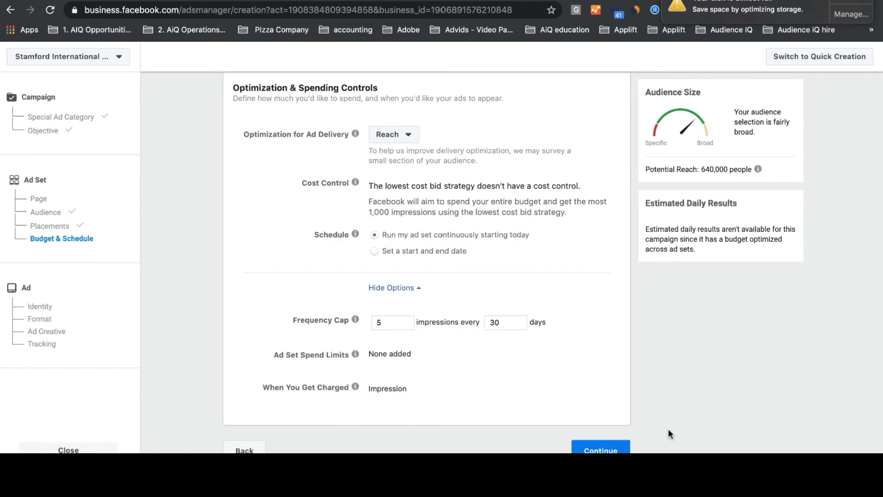
pyautogui.click(610, 451)
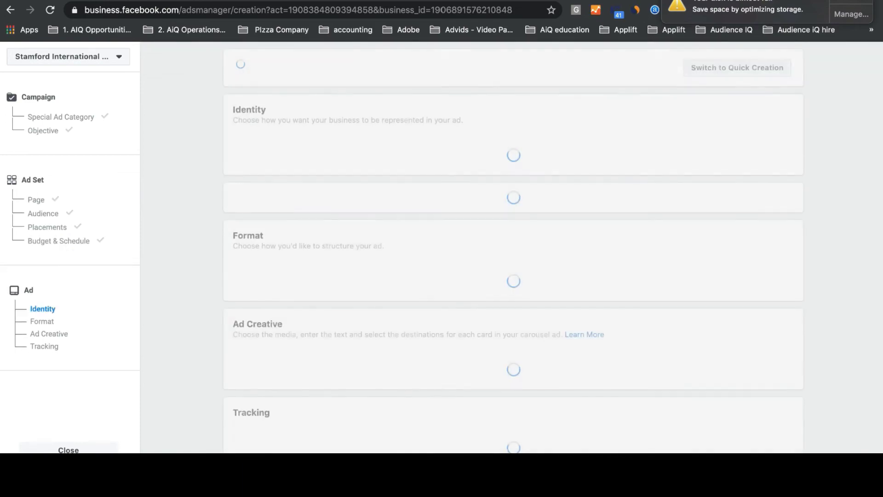
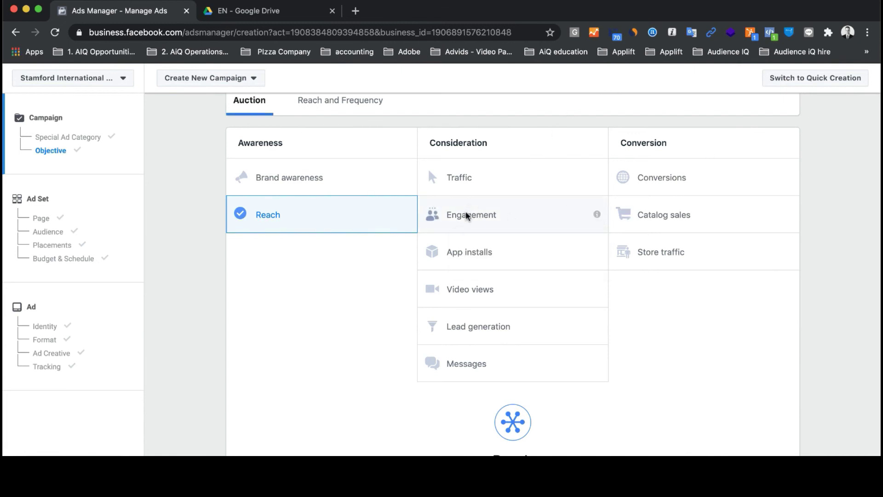
# Choose Engagement as the campaign objective and continue with the default campaign settings to the ad set.
pyautogui.click(467, 216)
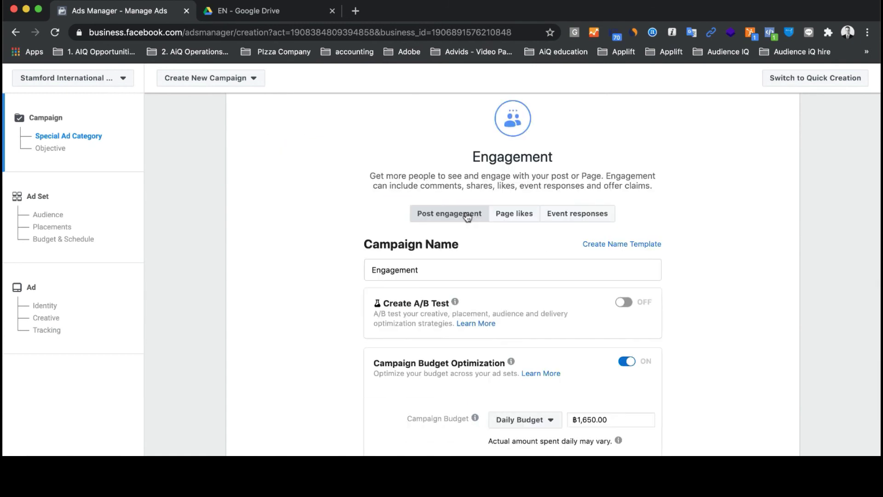
pyautogui.scroll(-4, 700, 339)
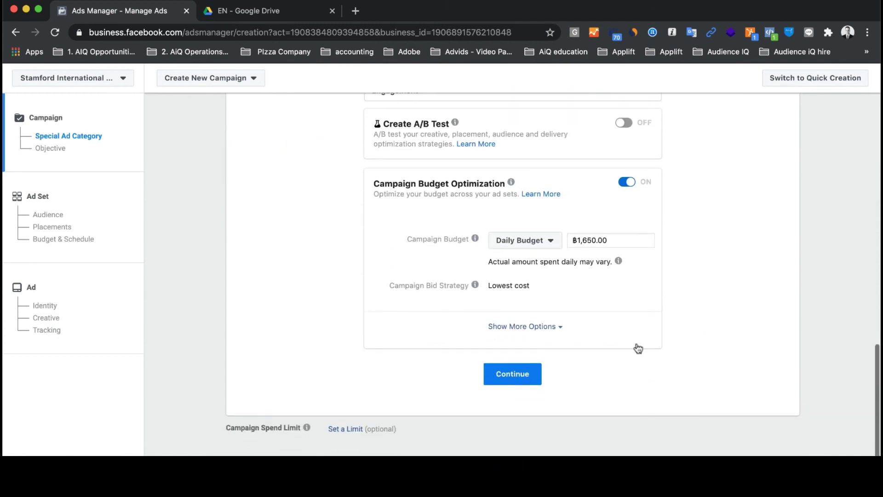
pyautogui.click(500, 384)
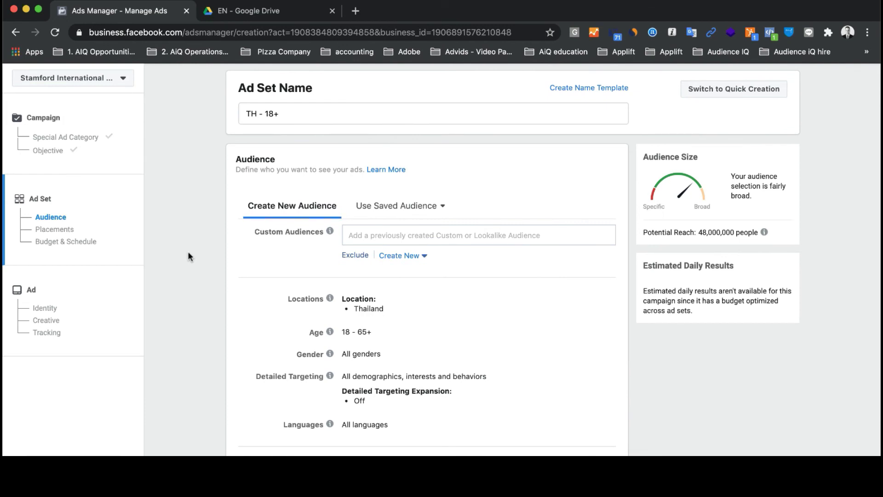
# Review the Engagement ad set's audience settings, including locations, age, gender, detailed targeting, languages and the option to save the audience.
pyautogui.scroll(-2, 188, 252)
pyautogui.scroll(2, 188, 252)
pyautogui.scroll(-1, 189, 252)
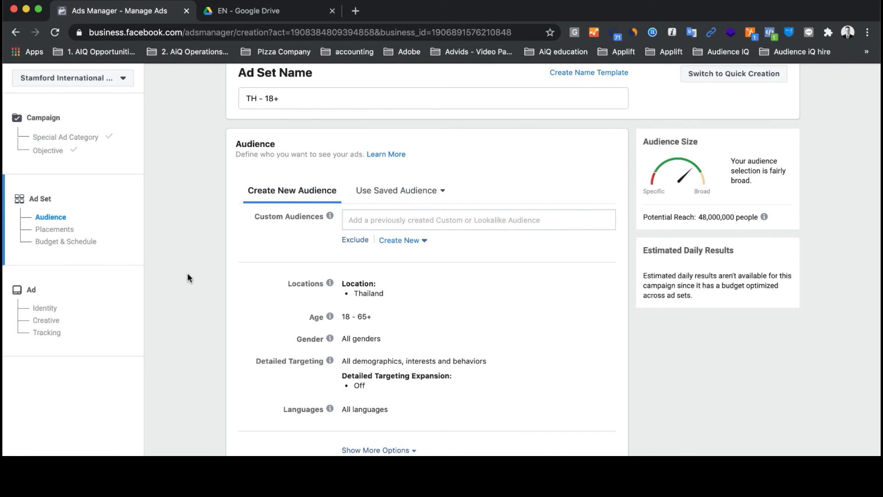
pyautogui.scroll(-2, 187, 274)
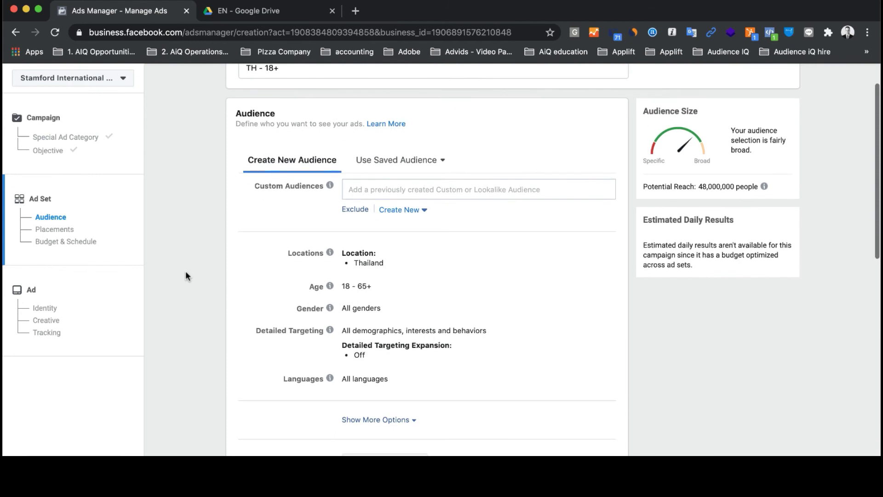
pyautogui.scroll(-4, 185, 289)
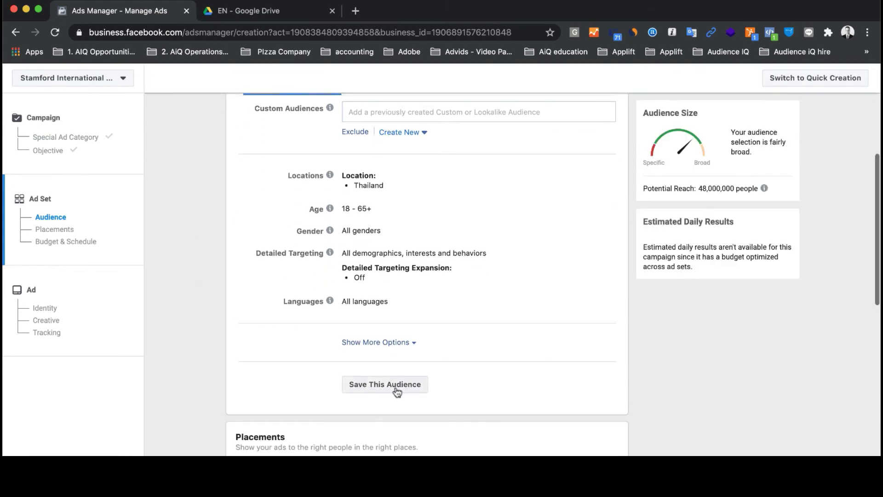
pyautogui.scroll(5, 498, 397)
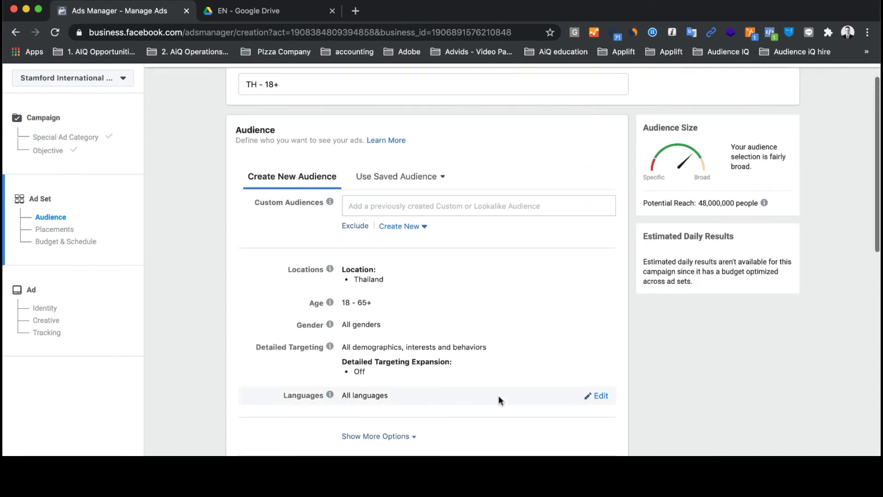
# Search the saved audiences for "test" and apply the Stamford International University- test audience to the ad set.
pyautogui.click(441, 183)
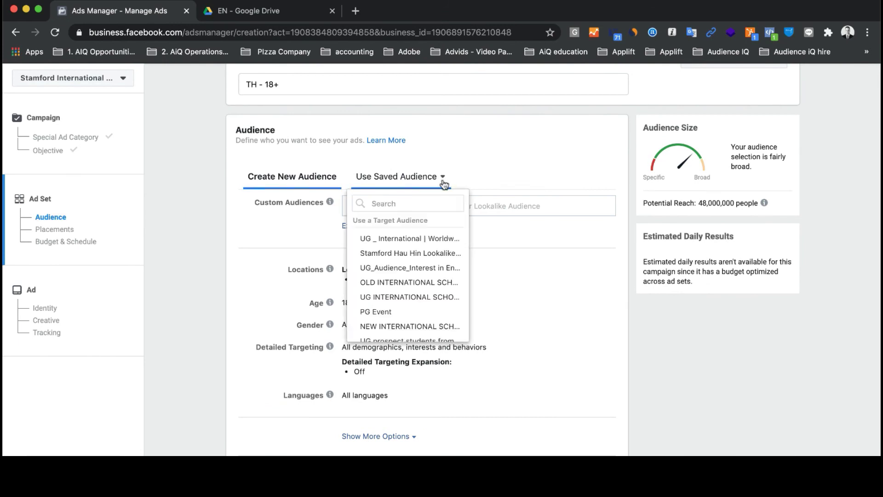
pyautogui.click(415, 203)
pyautogui.write('tst')
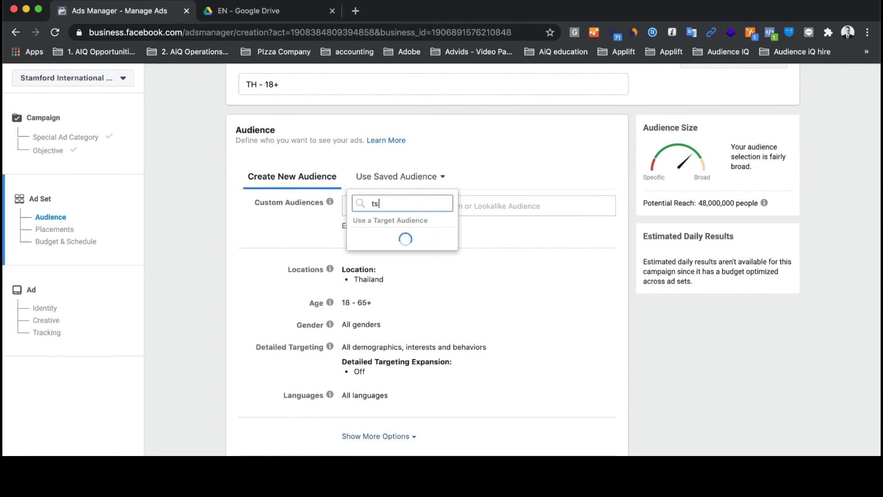
pyautogui.press('BackSpace')
pyautogui.press('BackSpace')
pyautogui.press('BackSpace')
pyautogui.write('test')
pyautogui.moveTo(404, 244)
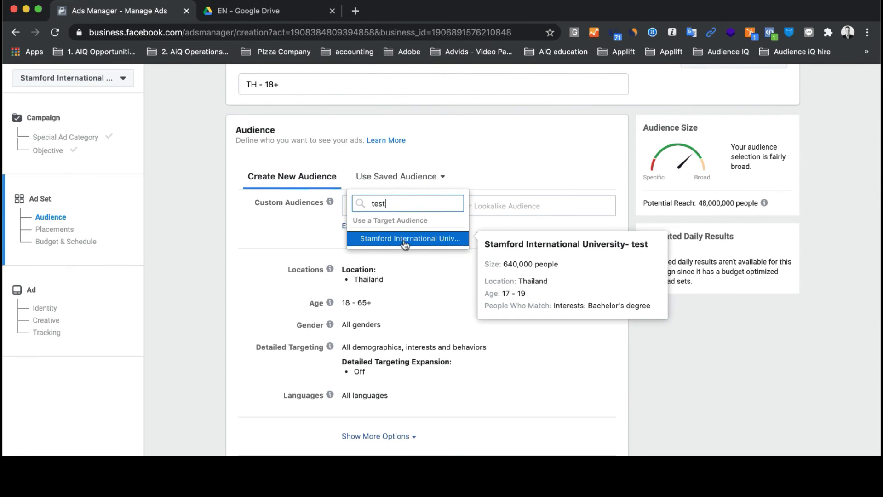
pyautogui.click(404, 244)
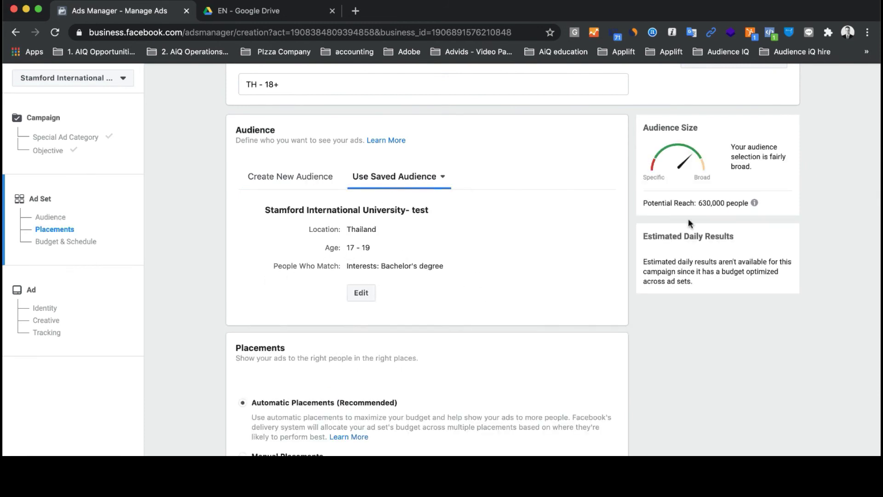
# Change the campaign objective to Conversions and continue with the default campaign settings to the ad set.
pyautogui.scroll(1, 195, 258)
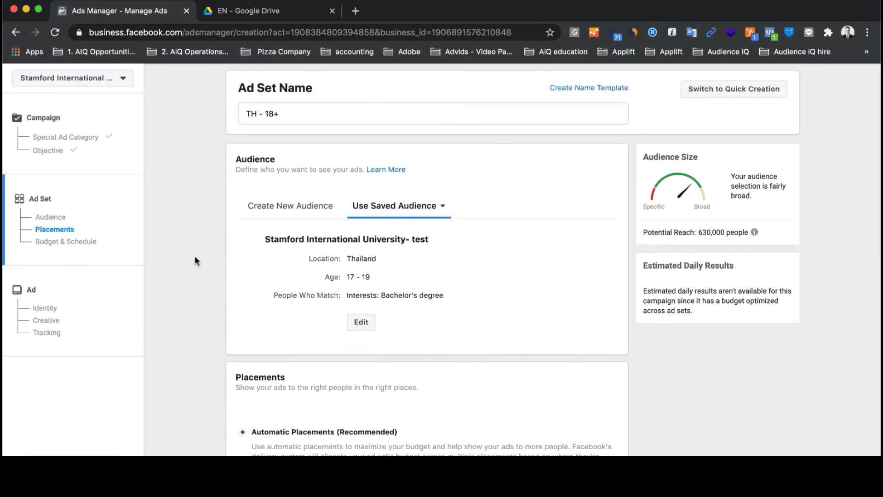
pyautogui.scroll(-10, 194, 257)
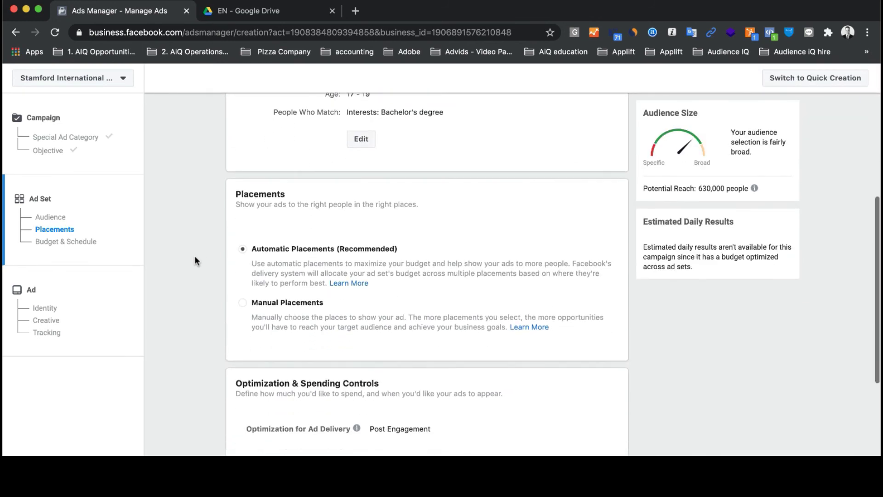
pyautogui.scroll(-3, 195, 258)
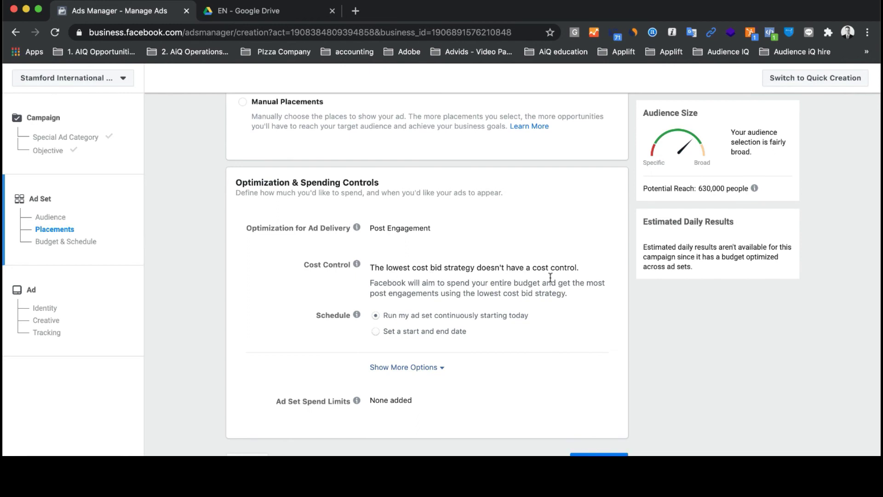
pyautogui.scroll(-1, 193, 298)
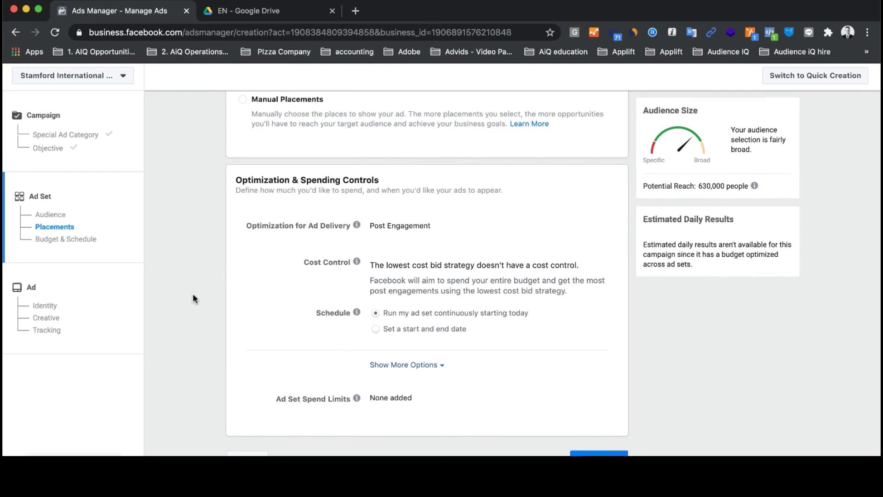
pyautogui.scroll(1, 192, 298)
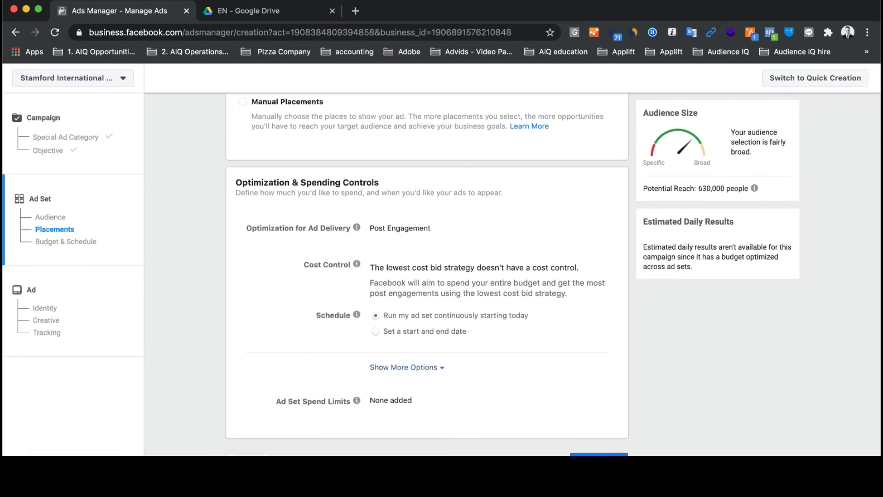
pyautogui.click(48, 150)
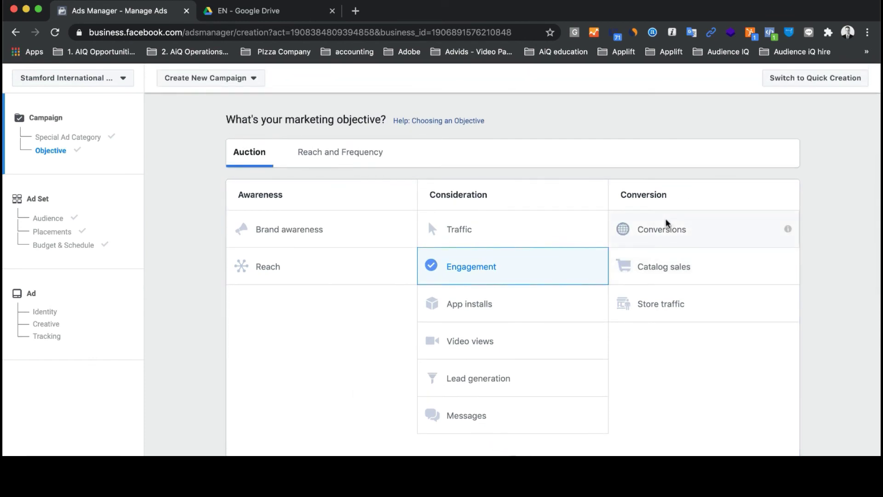
pyautogui.moveTo(788, 229)
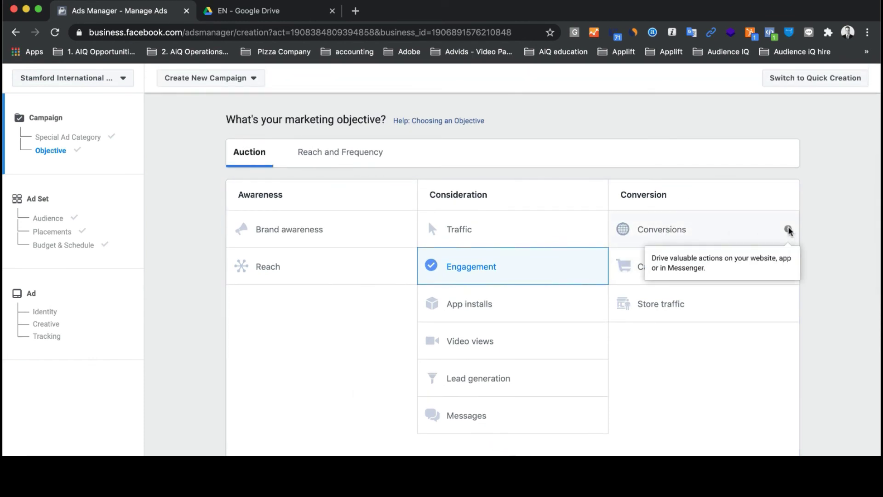
pyautogui.click(650, 239)
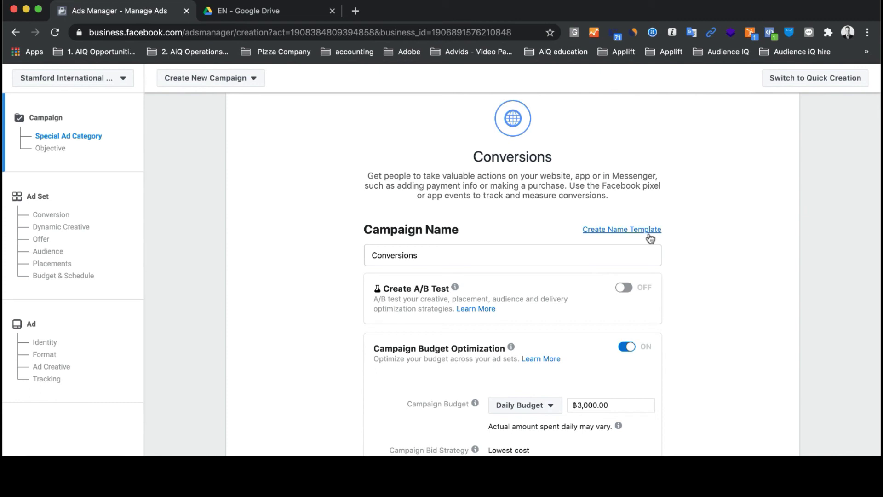
pyautogui.scroll(-4, 735, 271)
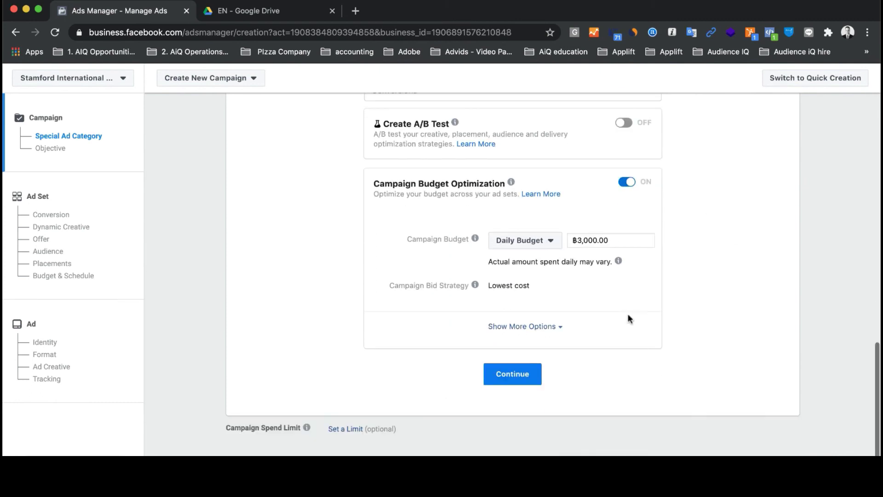
pyautogui.click(506, 380)
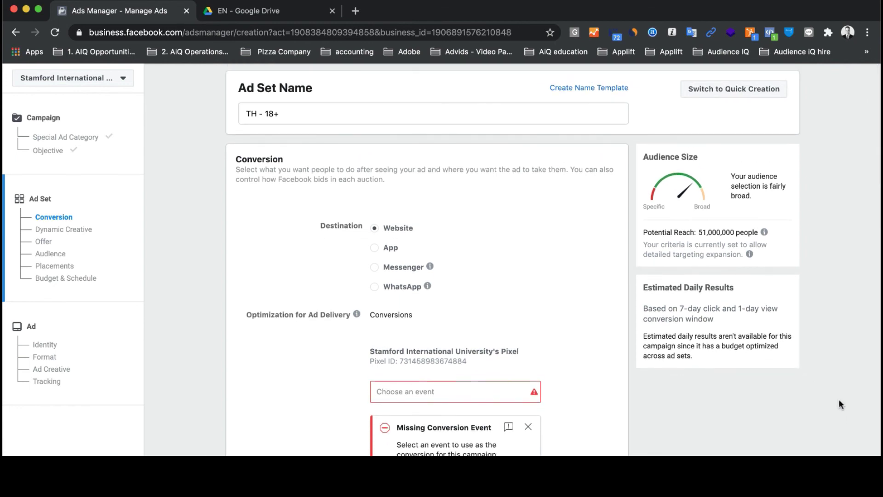
# Choose Lead as the pixel's conversion event, keeping Website as the destination.
pyautogui.scroll(-5, 838, 399)
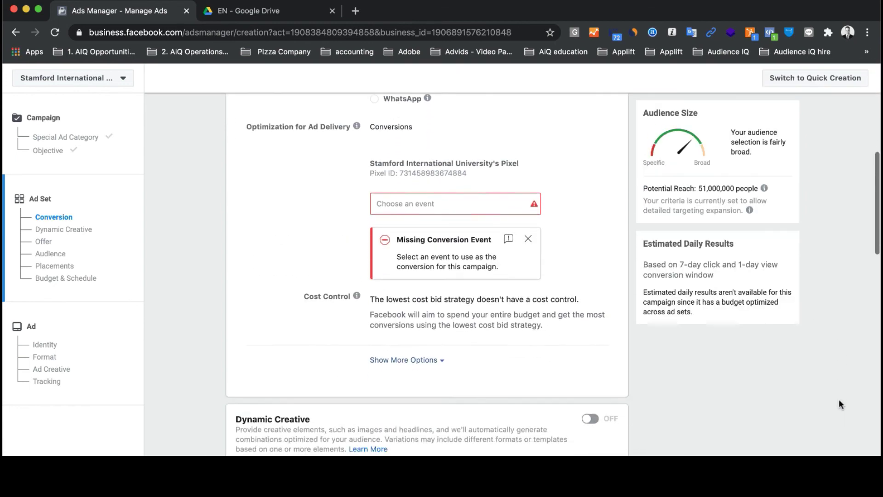
pyautogui.scroll(-2, 839, 400)
pyautogui.scroll(3, 839, 400)
pyautogui.scroll(2, 839, 400)
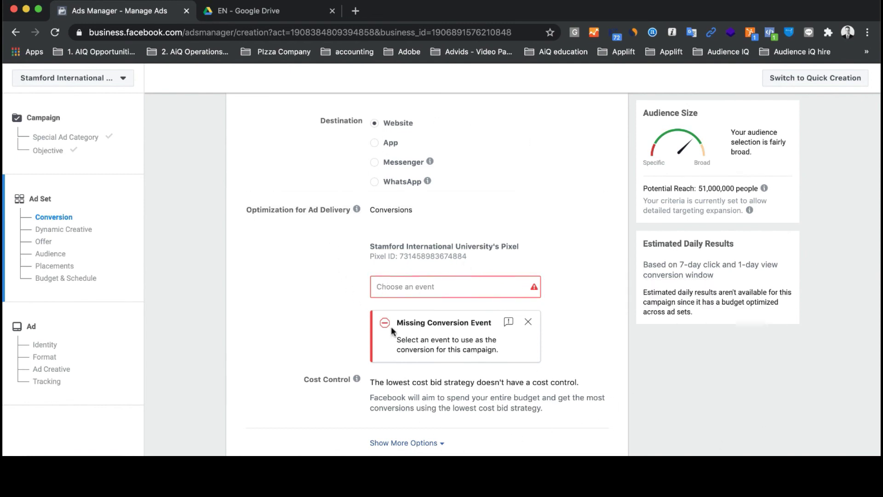
pyautogui.click(426, 289)
pyautogui.moveTo(429, 325)
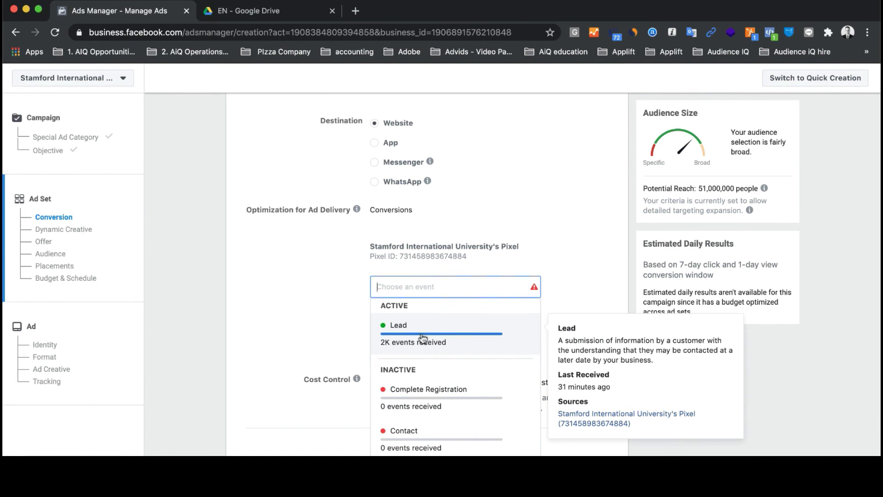
pyautogui.click(423, 338)
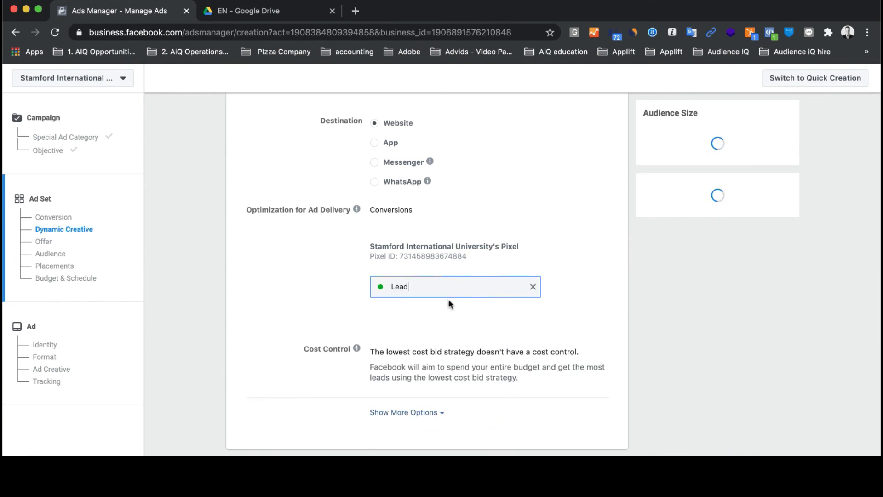
# Review the Conversions ad set's audience, placements and schedule, briefly expanding the additional options in Optimization & Spending Controls.
pyautogui.scroll(-3, 487, 281)
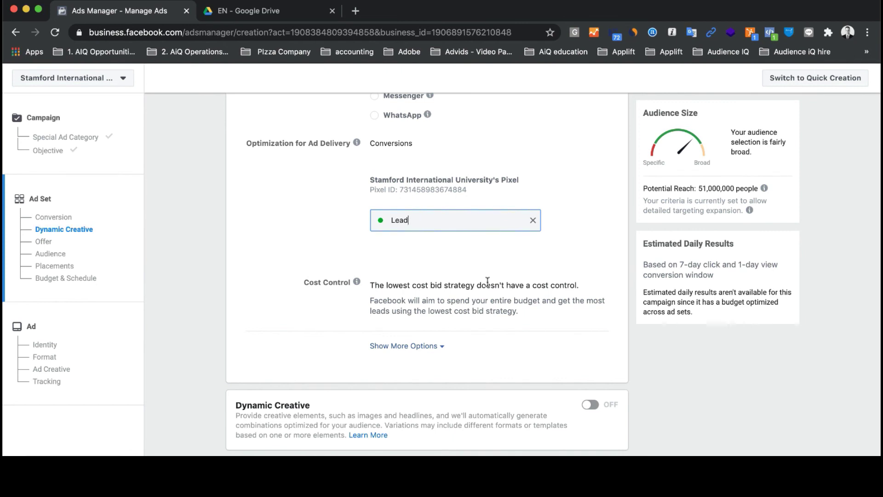
pyautogui.scroll(-1, 487, 282)
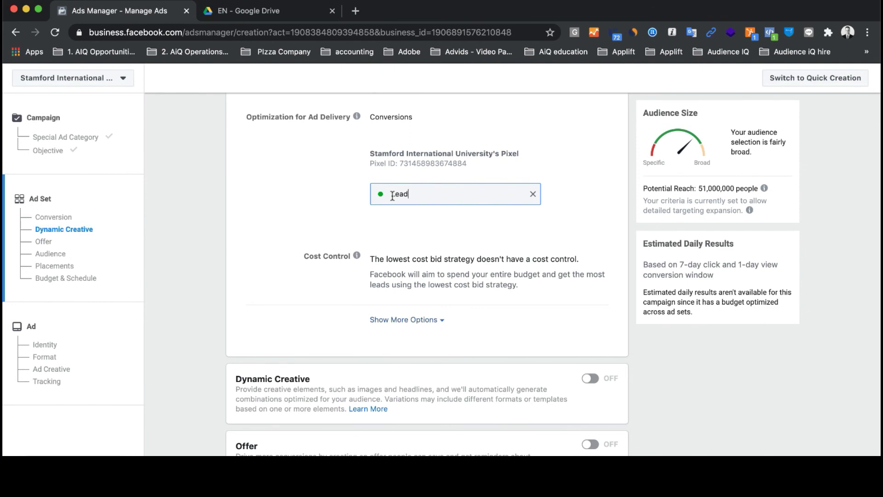
pyautogui.scroll(-5, 397, 262)
pyautogui.scroll(-15, 397, 261)
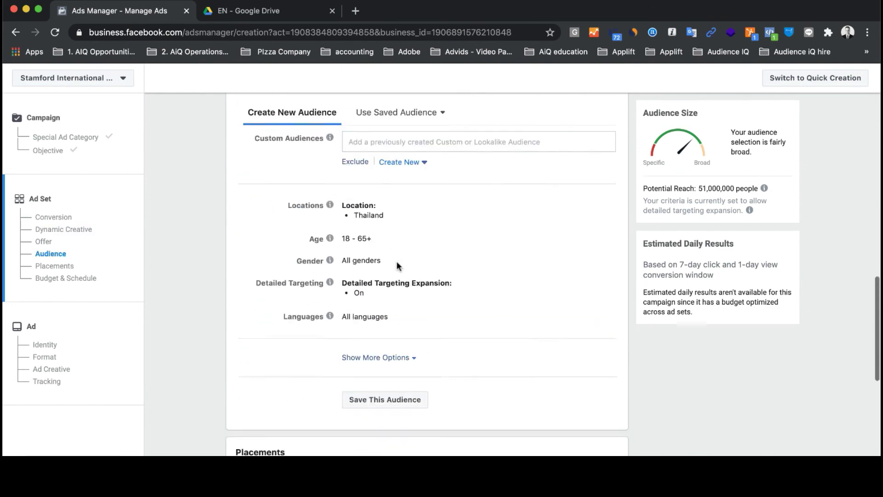
pyautogui.scroll(-3, 398, 267)
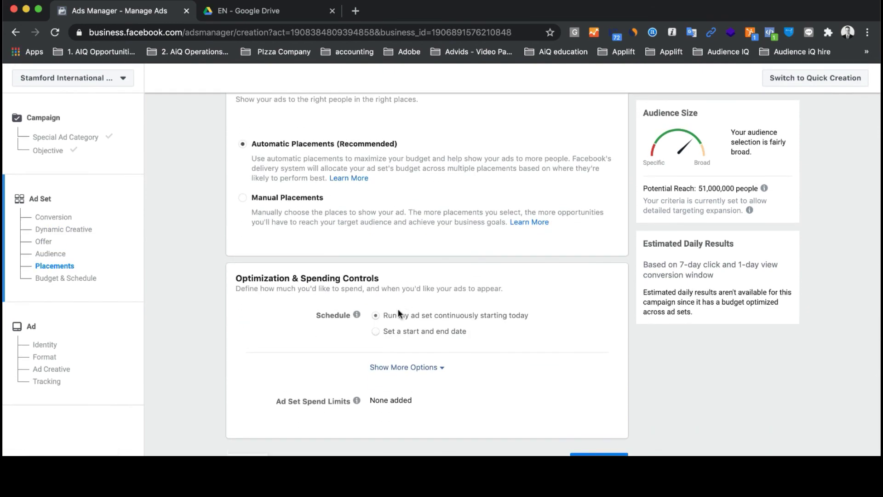
pyautogui.click(424, 367)
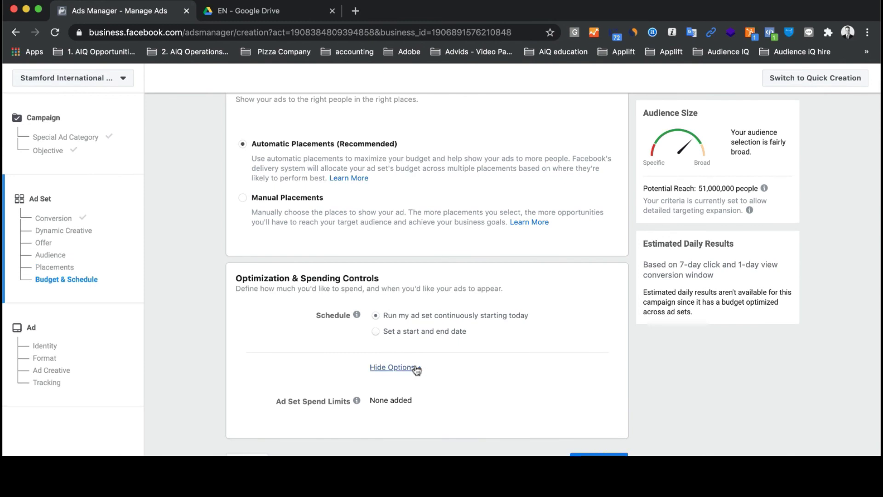
pyautogui.scroll(4, 410, 315)
pyautogui.scroll(-4, 410, 315)
pyautogui.click(396, 367)
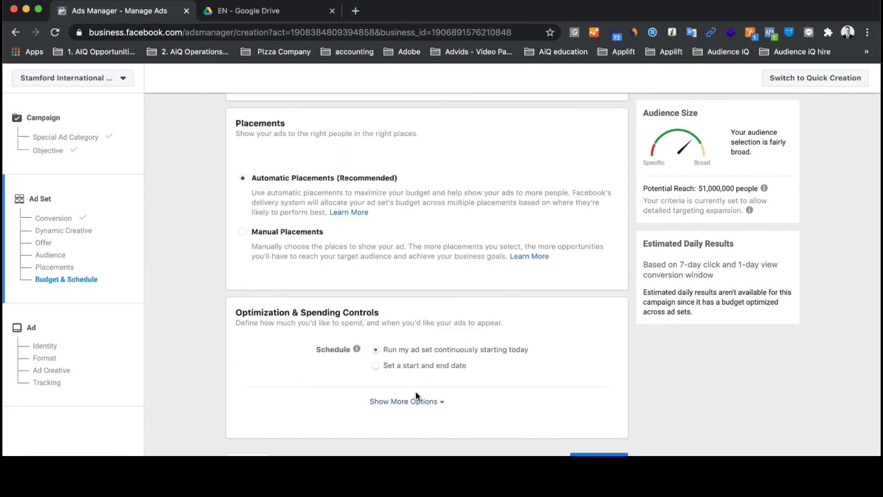
# Expand the Conversion section's additional options and examine the destination, pixel event, cost control, conversion window and charging settings.
pyautogui.scroll(10, 410, 322)
pyautogui.scroll(10, 410, 250)
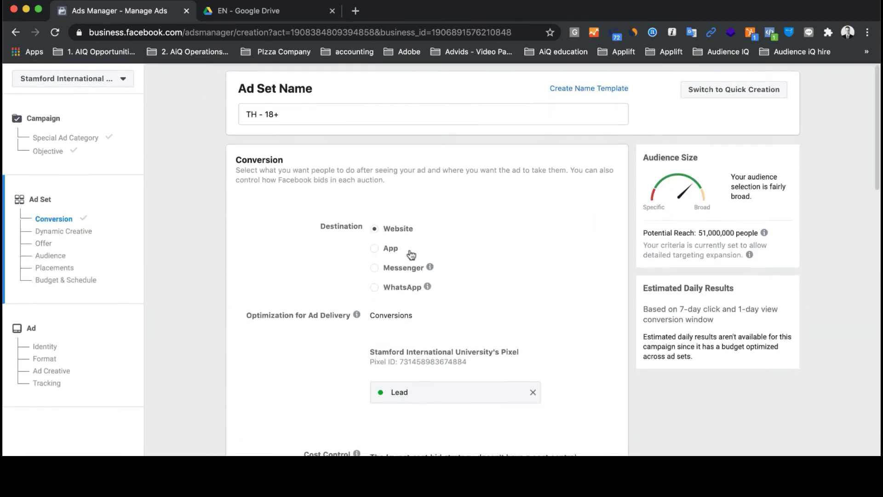
pyautogui.scroll(-3, 410, 251)
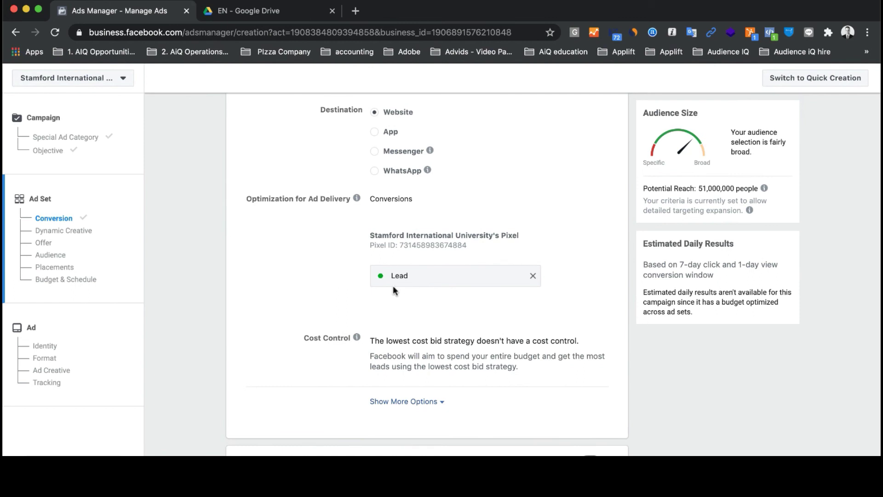
pyautogui.click(437, 402)
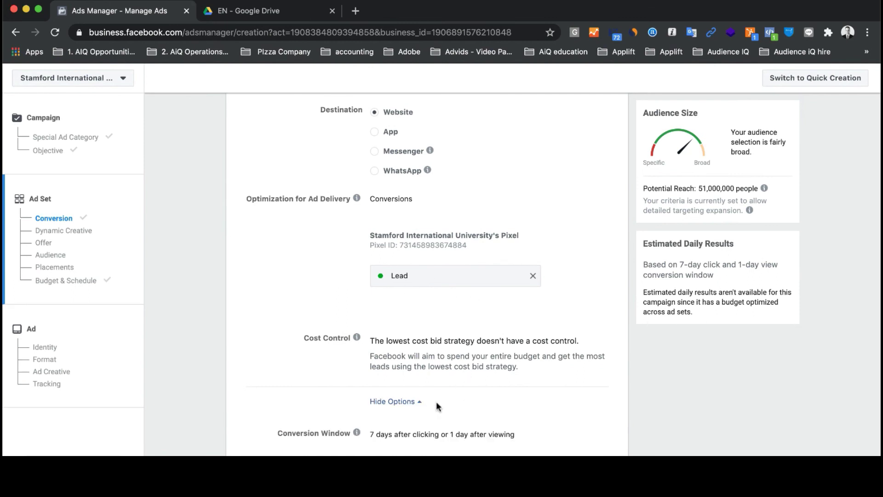
pyautogui.scroll(-3, 451, 340)
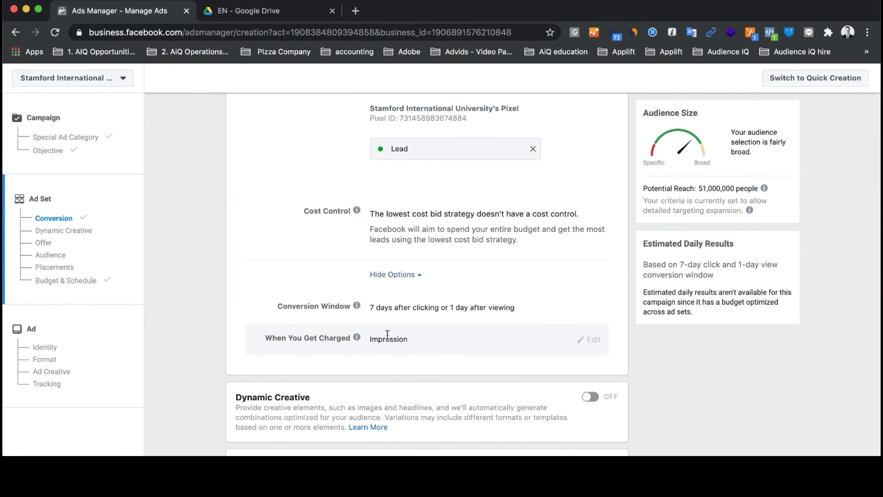
pyautogui.scroll(2, 450, 265)
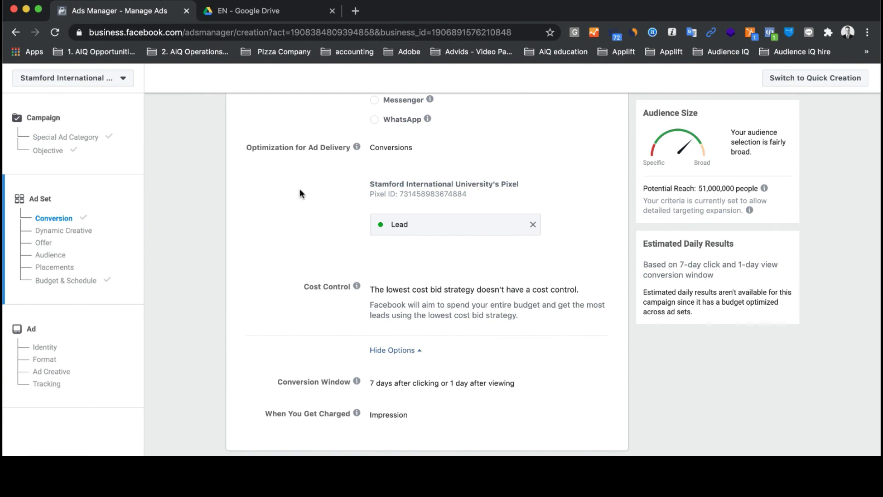
pyautogui.scroll(3, 300, 188)
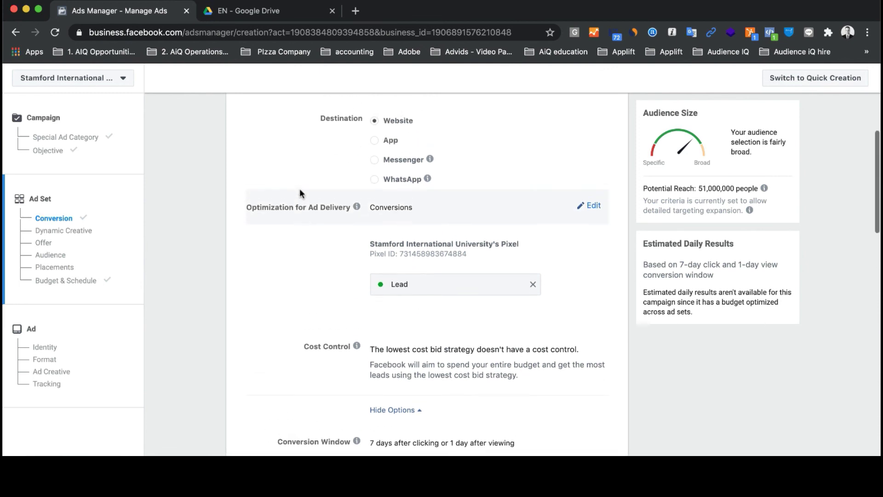
pyautogui.scroll(-3, 299, 192)
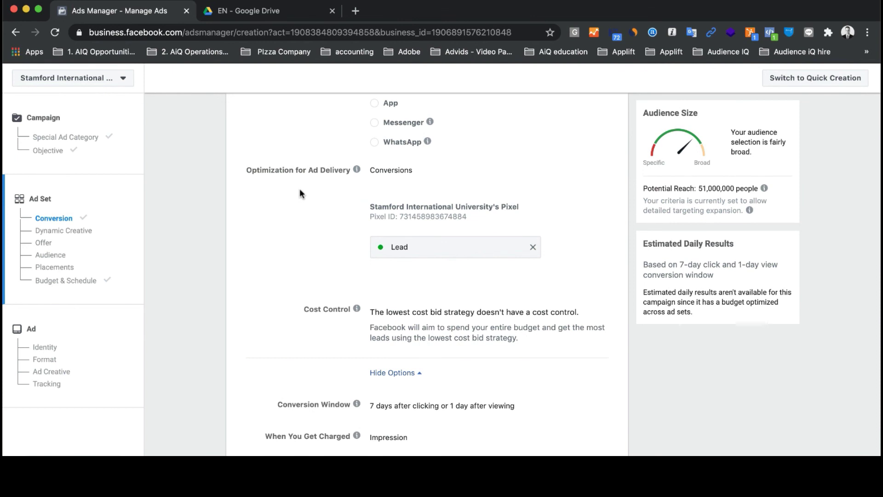
pyautogui.scroll(-1, 300, 190)
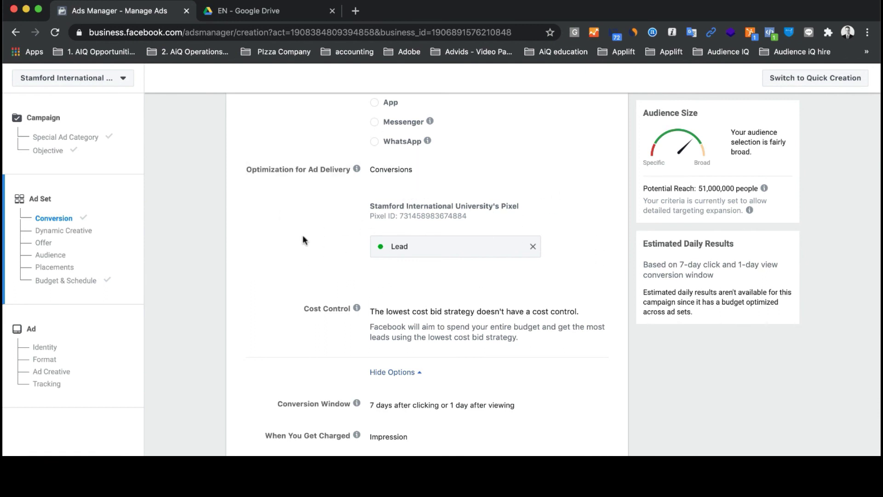
pyautogui.scroll(3, 303, 234)
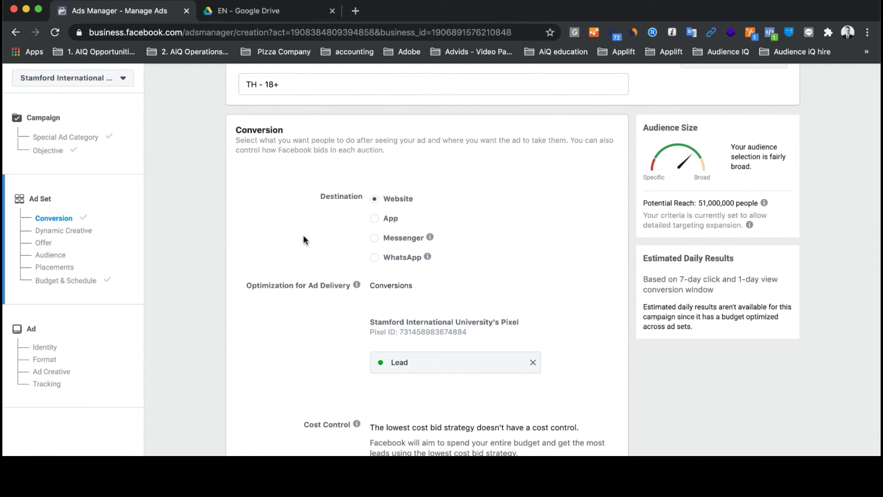
pyautogui.scroll(-1, 236, 290)
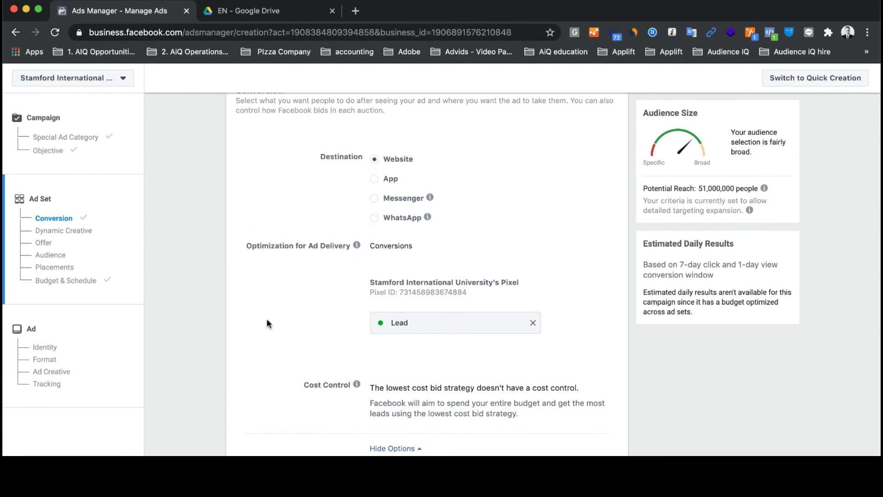
pyautogui.scroll(-2, 267, 323)
pyautogui.scroll(-5, 267, 323)
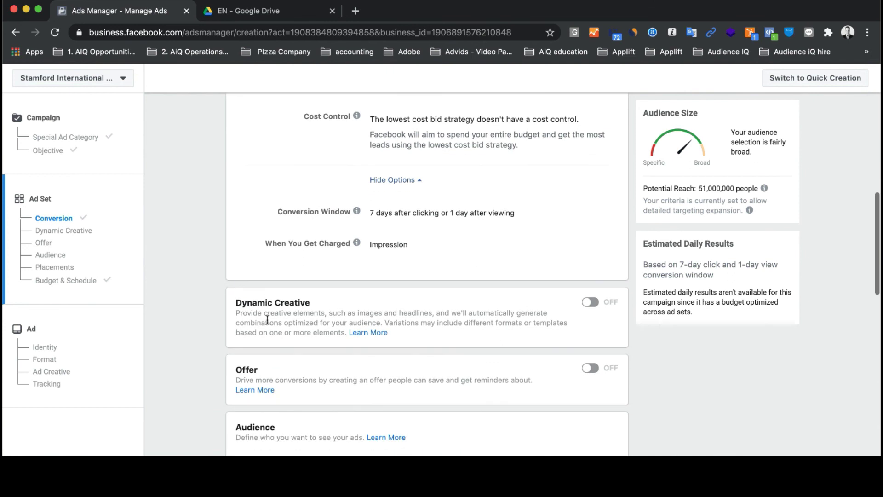
# Review the ad set's Dynamic Creative, Offer and Audience sections, rechecking the website destination, Lead event, cost control and conversion window.
pyautogui.scroll(2, 268, 323)
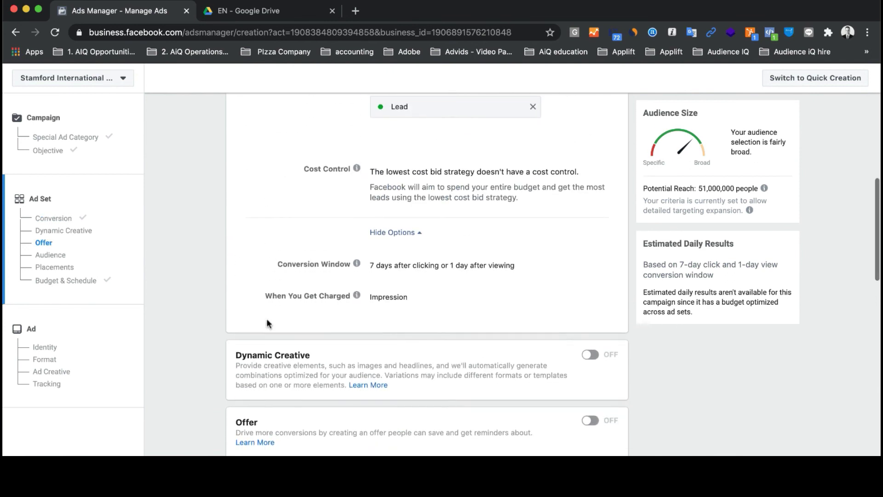
pyautogui.scroll(-2, 268, 322)
pyautogui.scroll(-5, 267, 323)
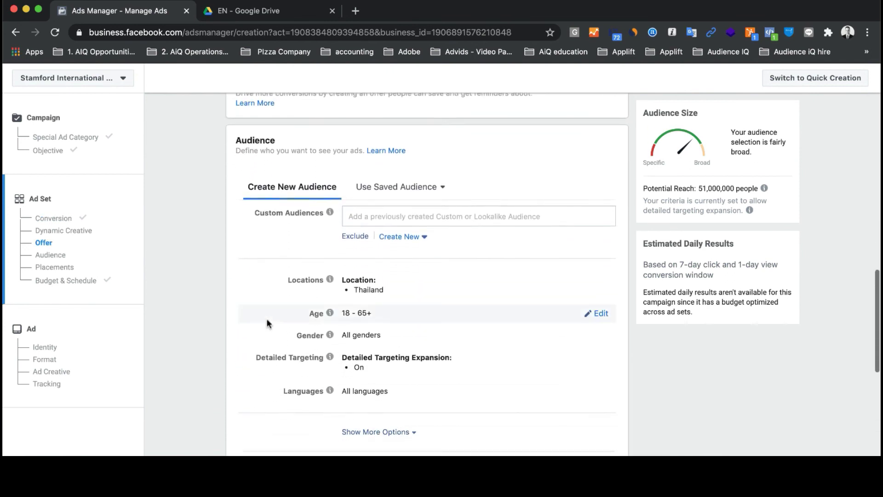
pyautogui.scroll(10, 268, 324)
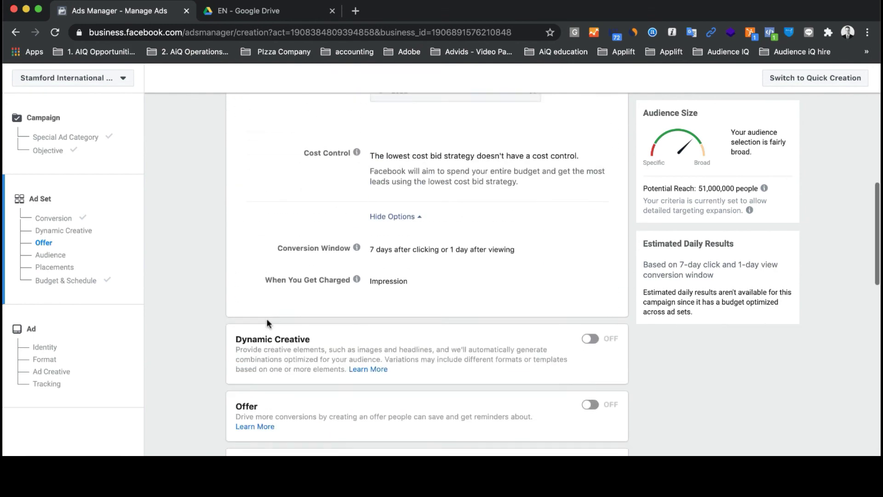
pyautogui.scroll(1, 268, 323)
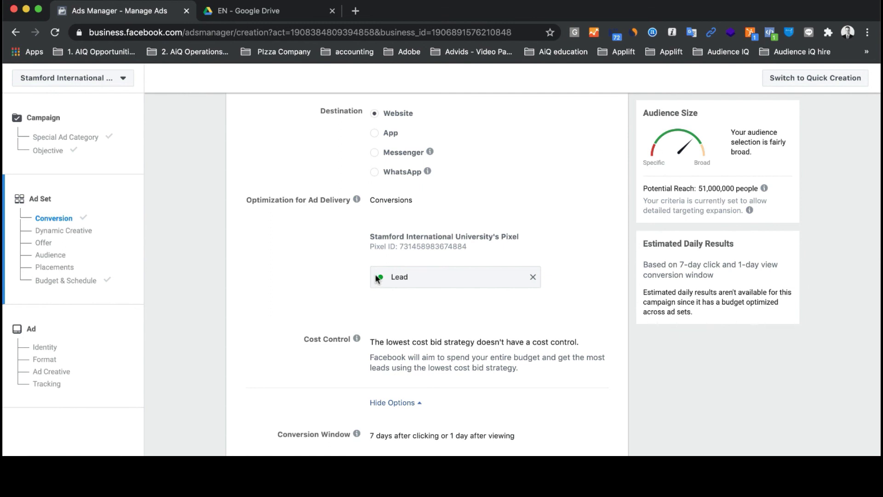
pyautogui.scroll(-2, 374, 276)
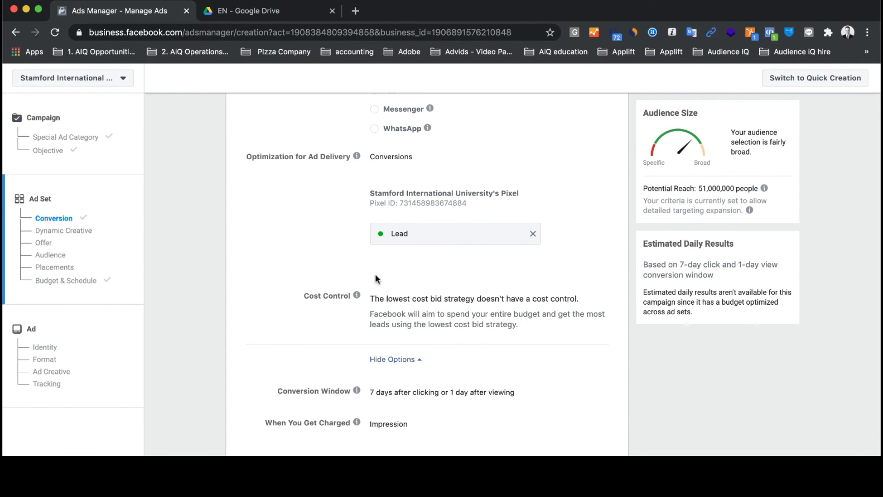
pyautogui.scroll(-15, 277, 304)
pyautogui.scroll(-4, 277, 302)
pyautogui.scroll(18, 277, 302)
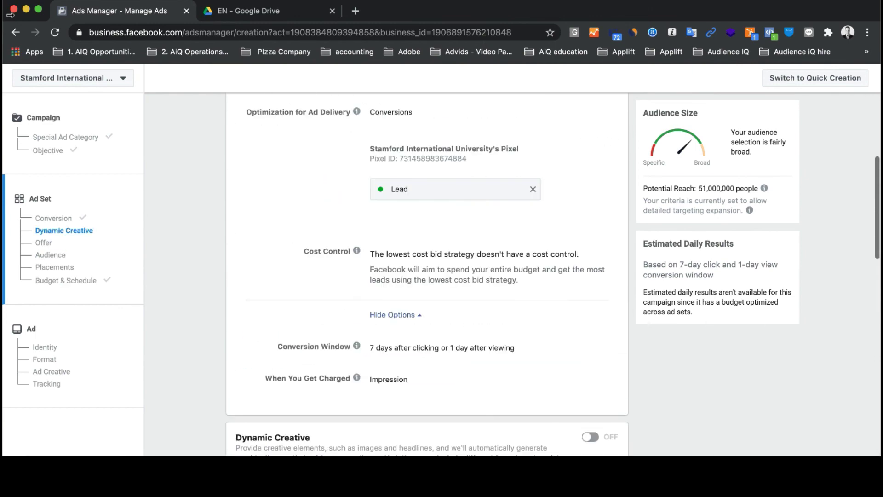
# Leave the Conversions ad set for the campaign list and start creating a new campaign at the marketing objective choices.
pyautogui.click(16, 32)
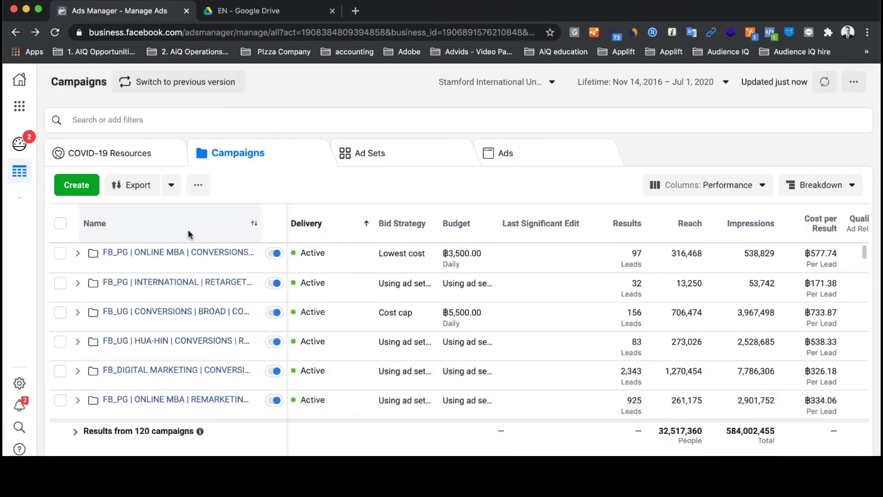
pyautogui.click(65, 184)
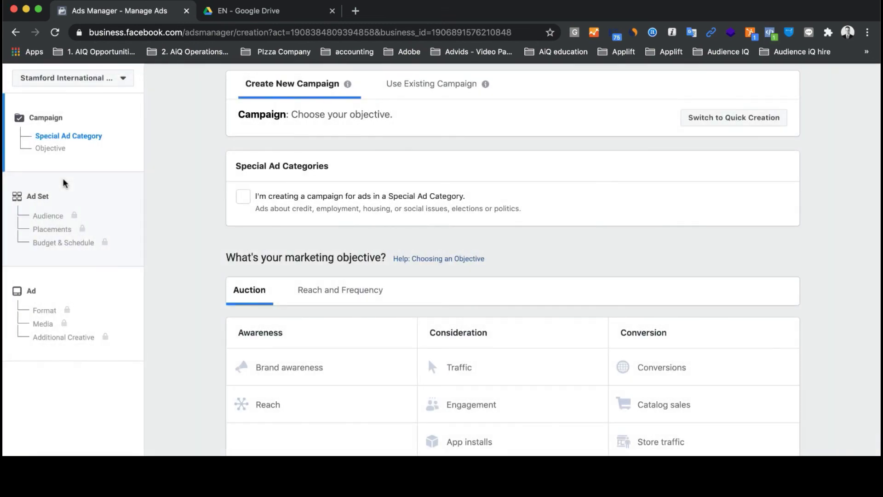
pyautogui.scroll(-3, 850, 409)
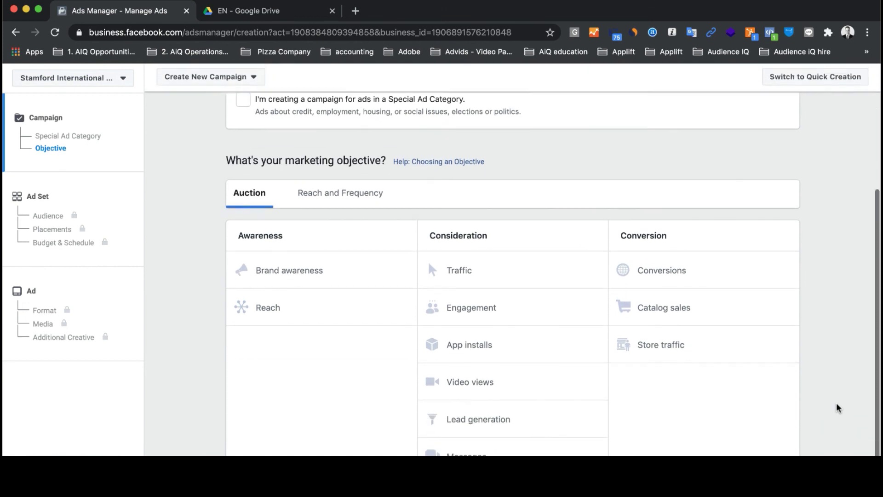